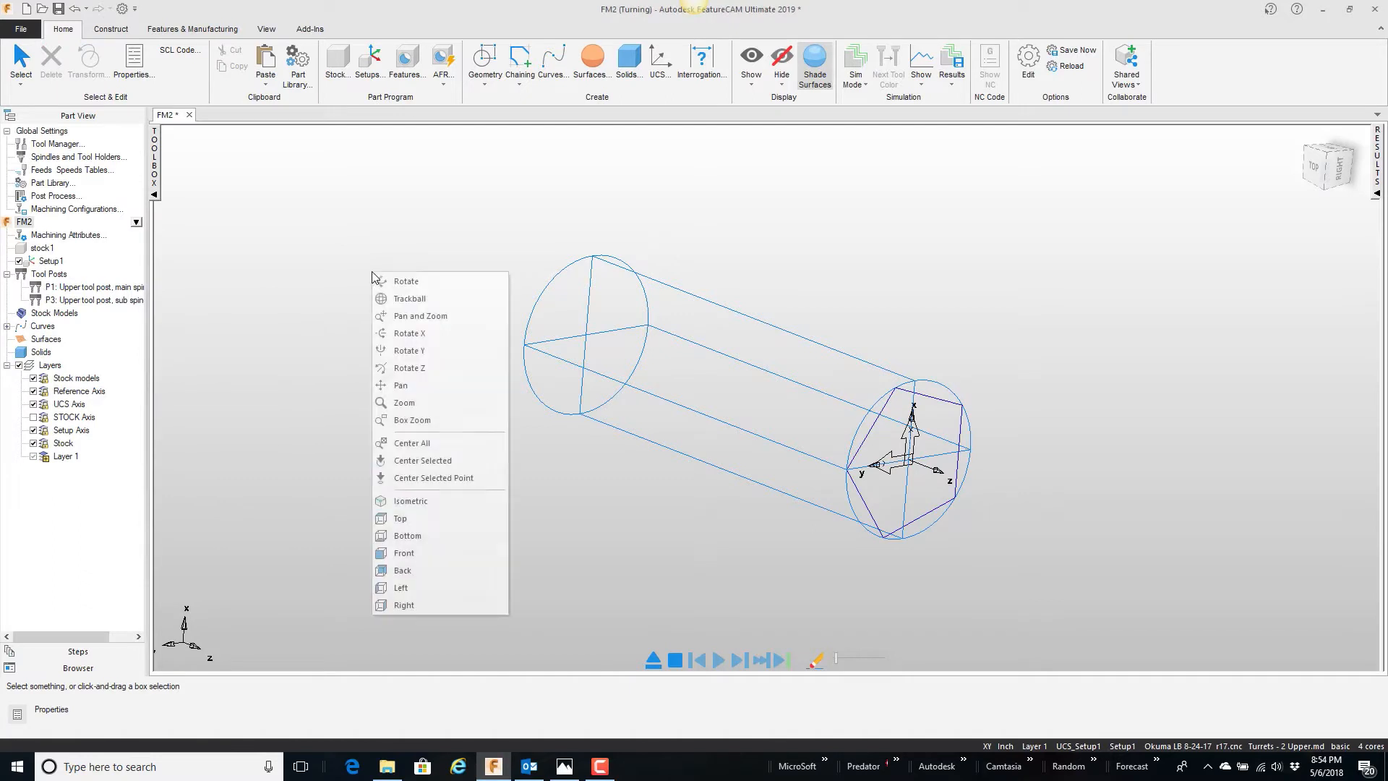
Step: Switch to the top view and delete the curve on the front end face of the stock
{"action": "left_click", "coordinate": [405, 519]}
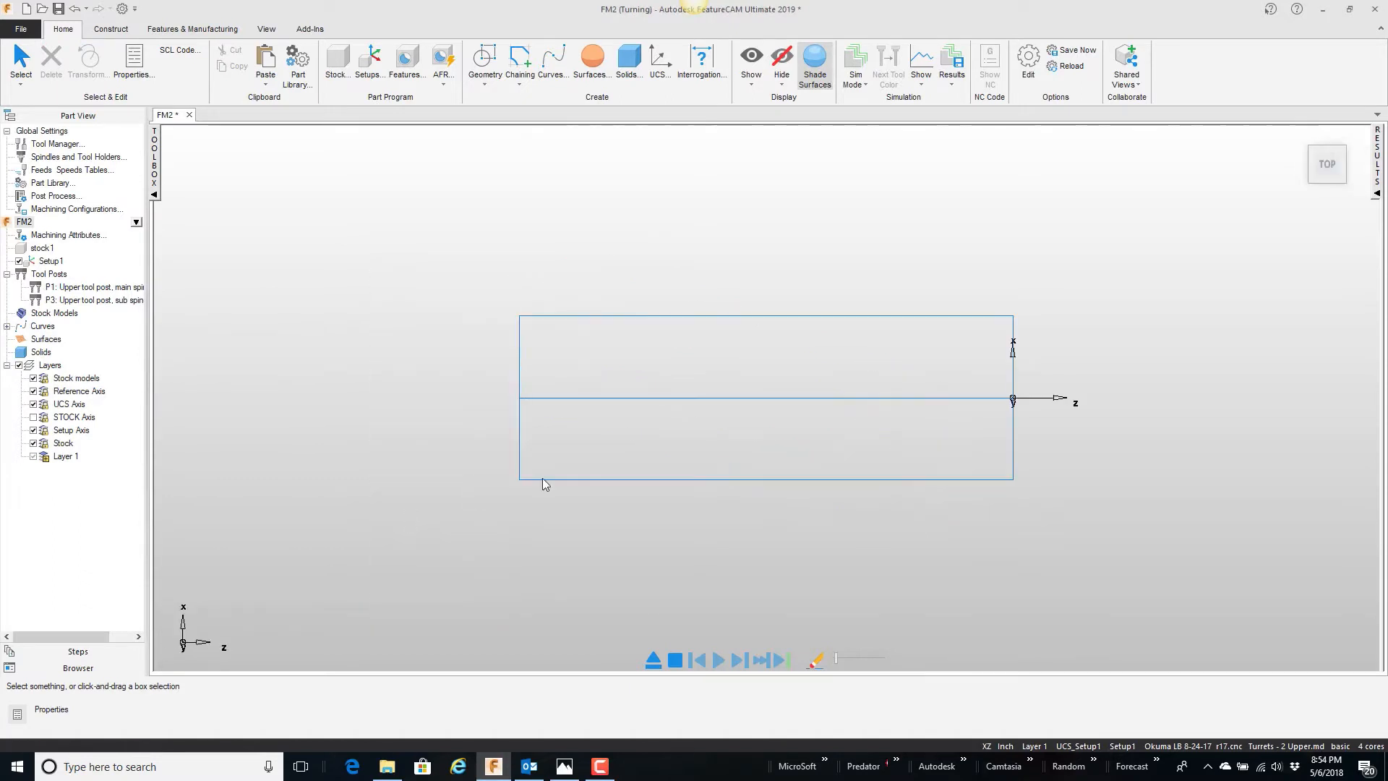
{"action": "left_click_drag", "start_coordinate": [1015, 394], "coordinate": [1043, 514]}
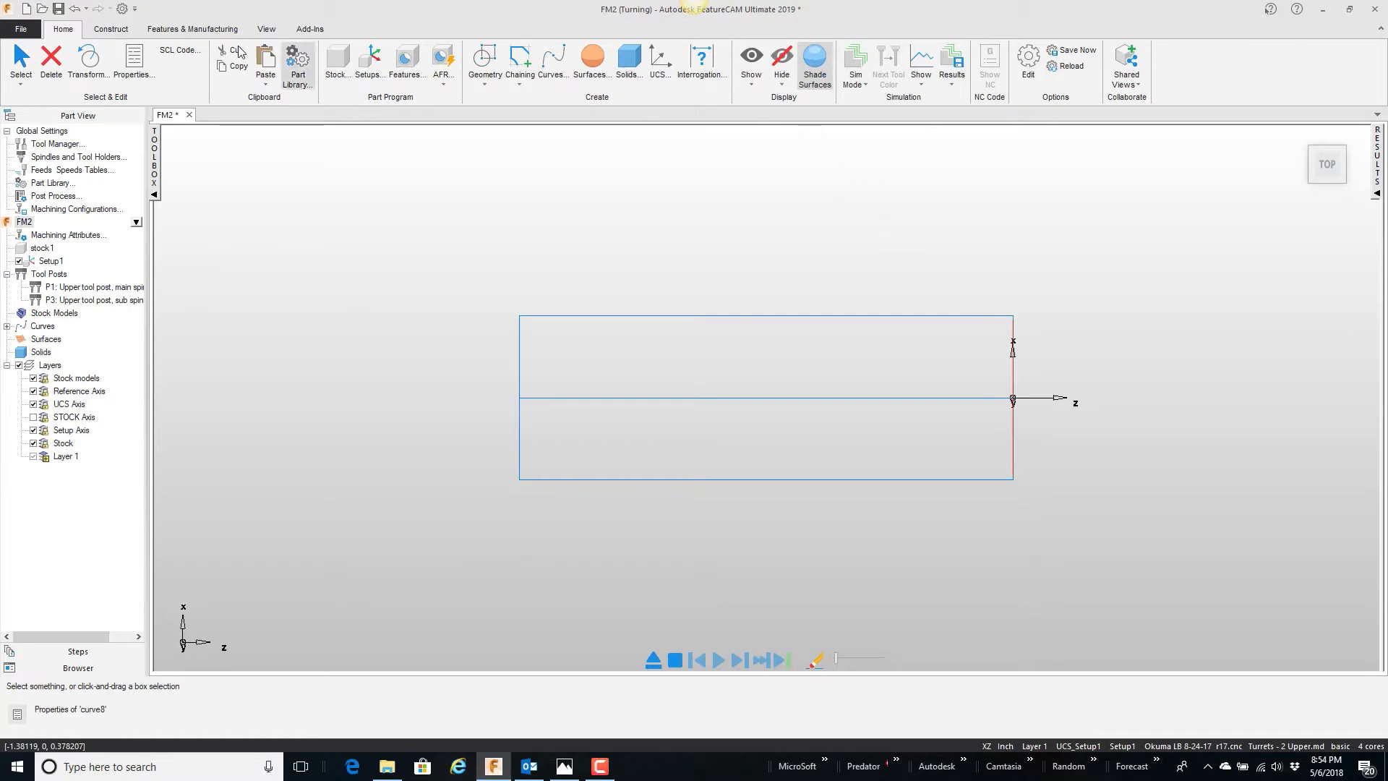
{"action": "left_click", "coordinate": [52, 61]}
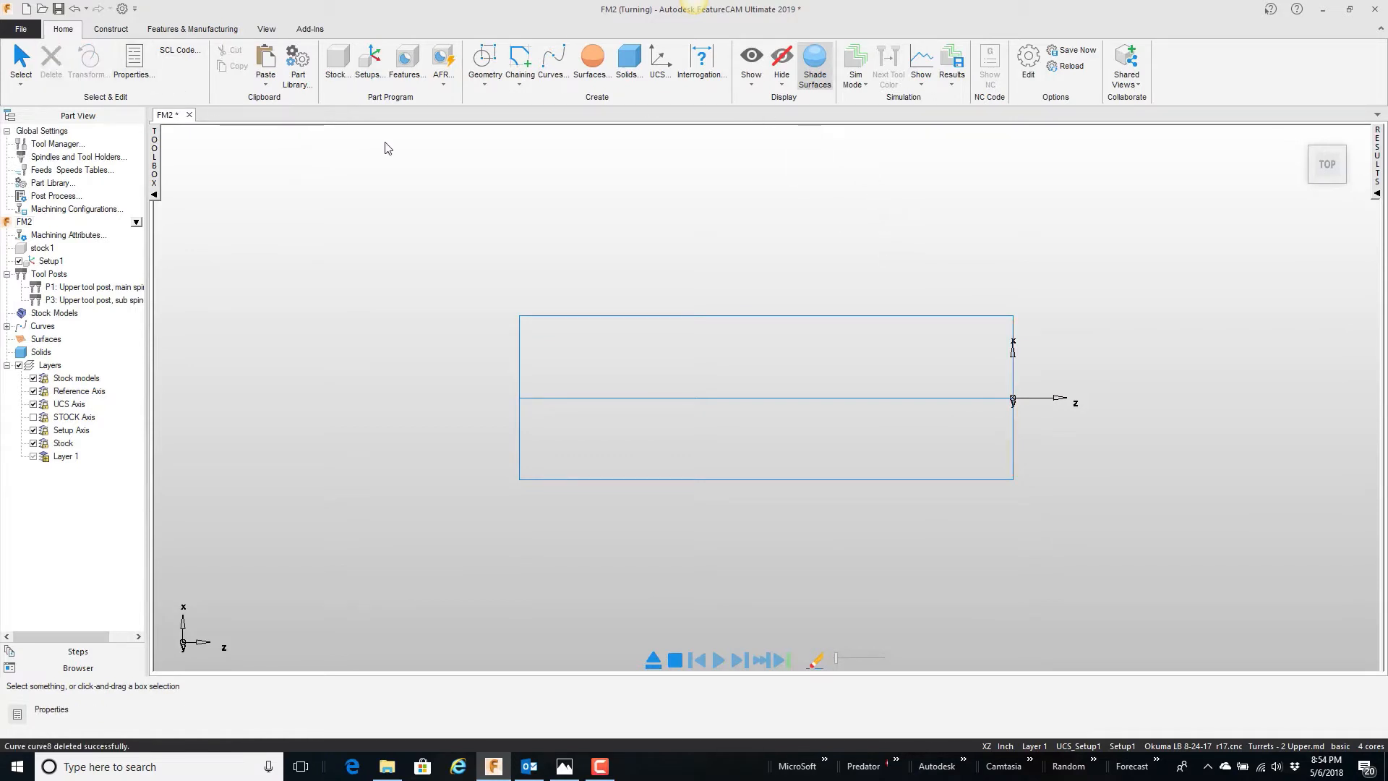
Step: Draw a vertical construction line through the stock near its front face, at about Z -0.46
{"action": "left_click", "coordinate": [485, 85]}
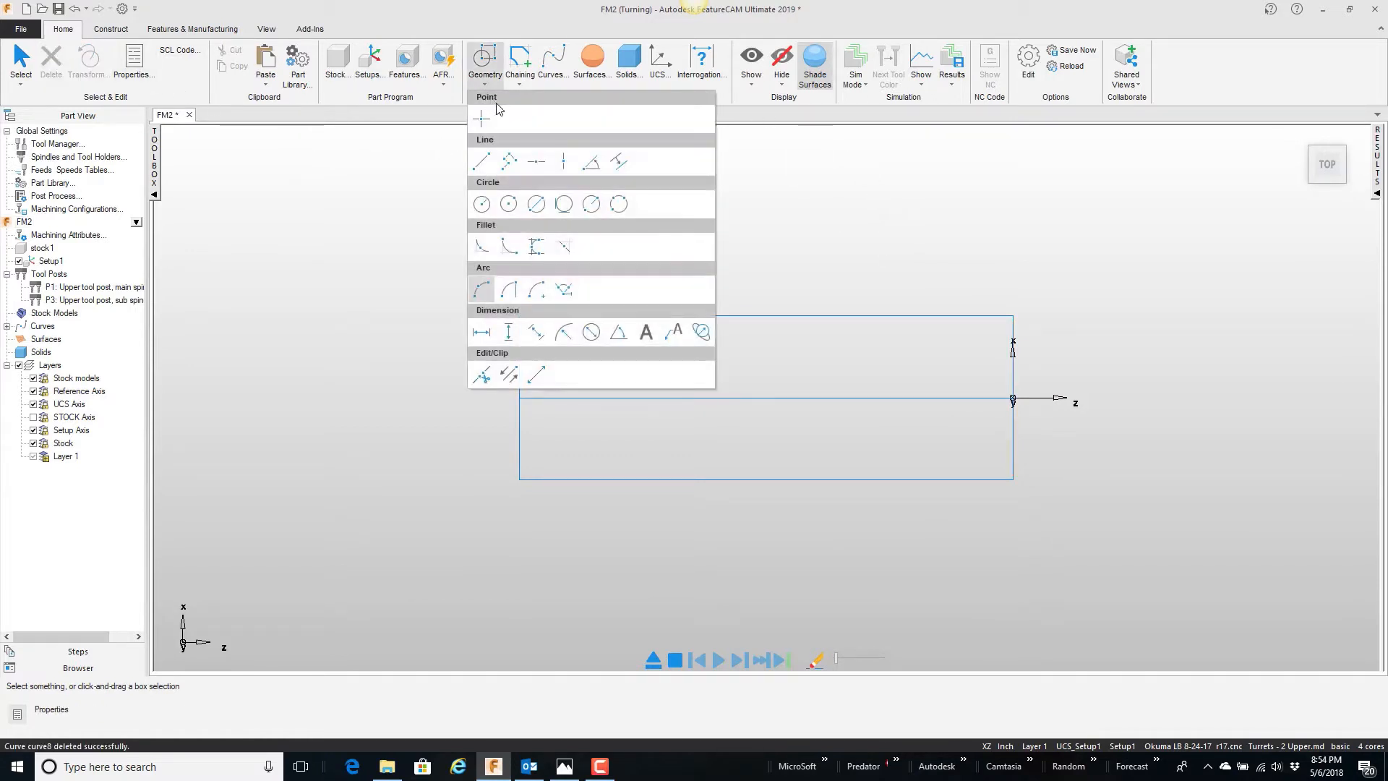
{"action": "left_click", "coordinate": [563, 161]}
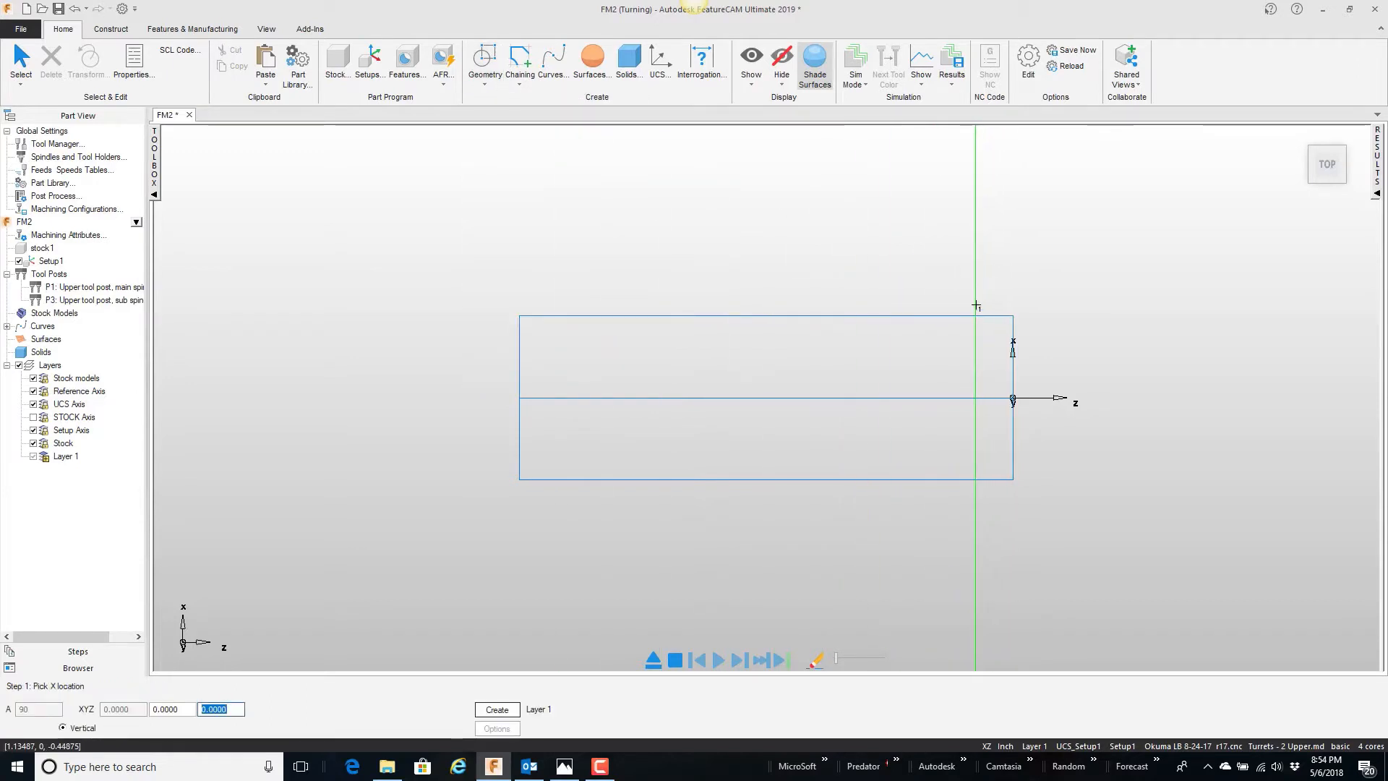
{"action": "left_click", "coordinate": [975, 305]}
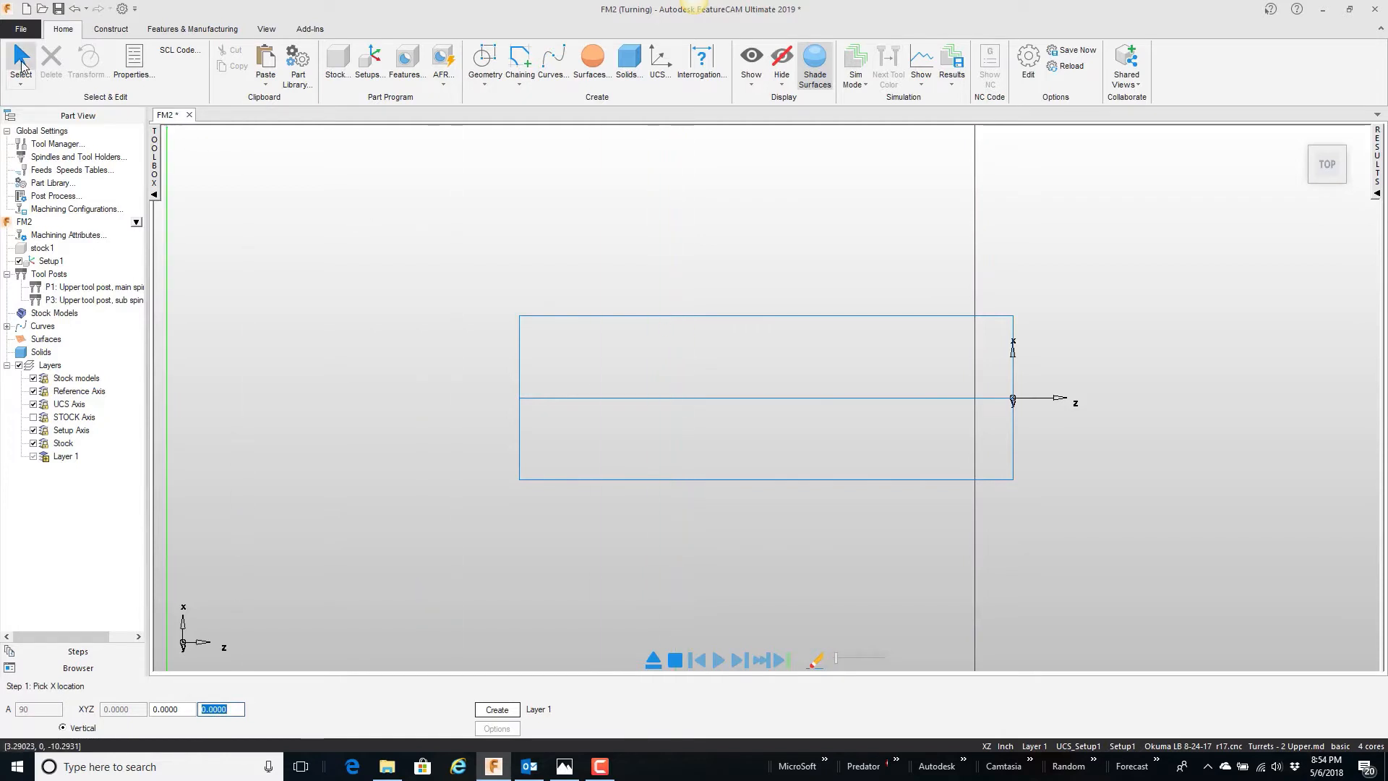
{"action": "left_click", "coordinate": [22, 63]}
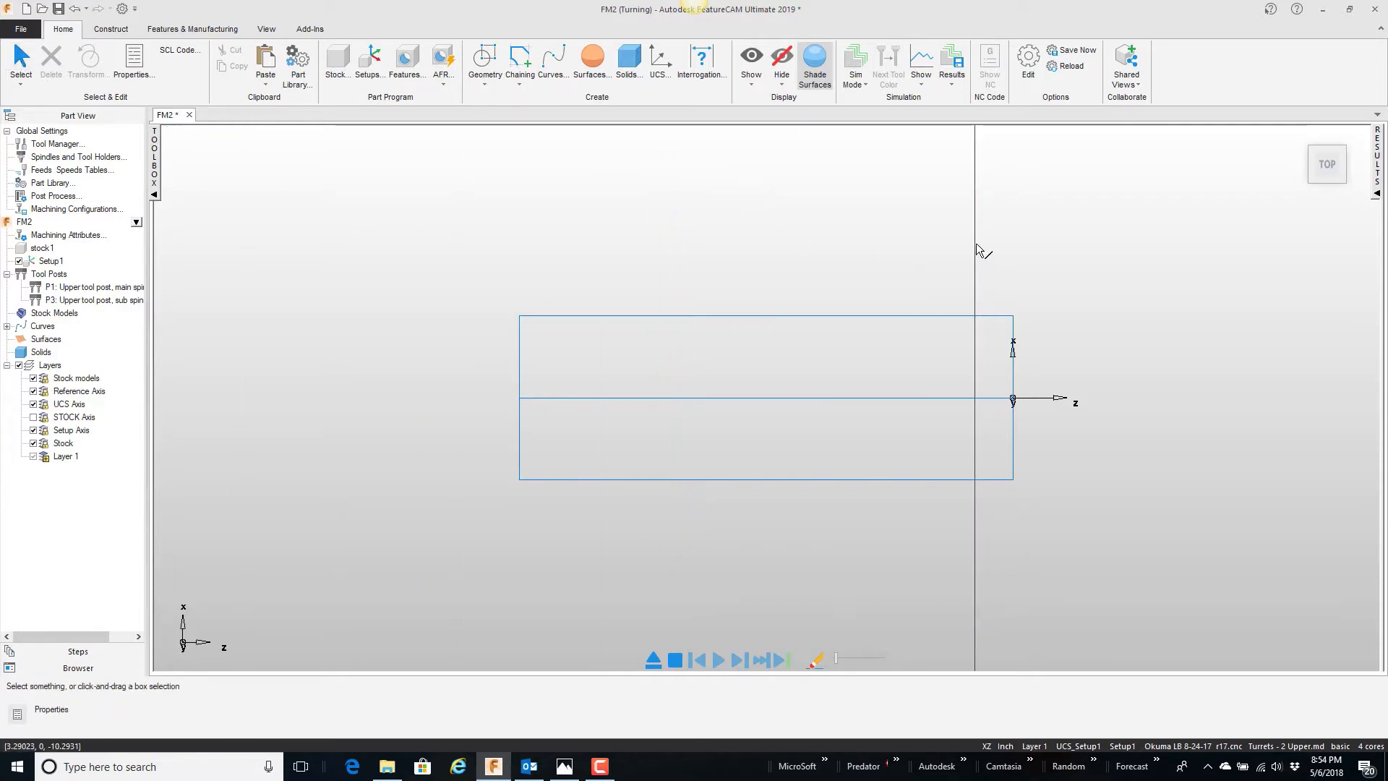
Step: Clip the vertical line at both long edges of the stock outline, removing the portions just outside it
{"action": "right_click", "coordinate": [894, 255]}
{"action": "left_click", "coordinate": [929, 266]}
{"action": "left_click_drag", "start_coordinate": [939, 282], "coordinate": [858, 227]}
{"action": "right_click", "coordinate": [858, 227]}
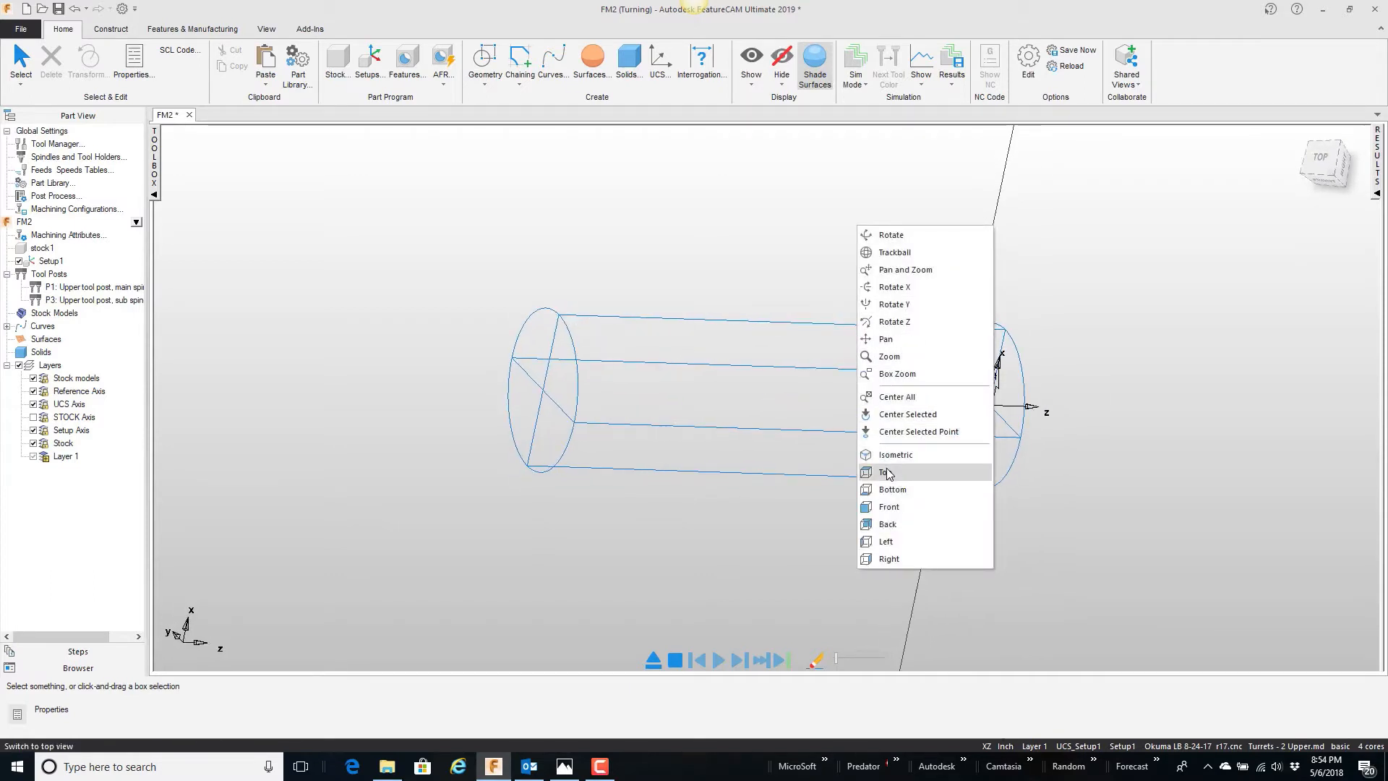
{"action": "left_click", "coordinate": [888, 473]}
{"action": "left_click", "coordinate": [483, 81]}
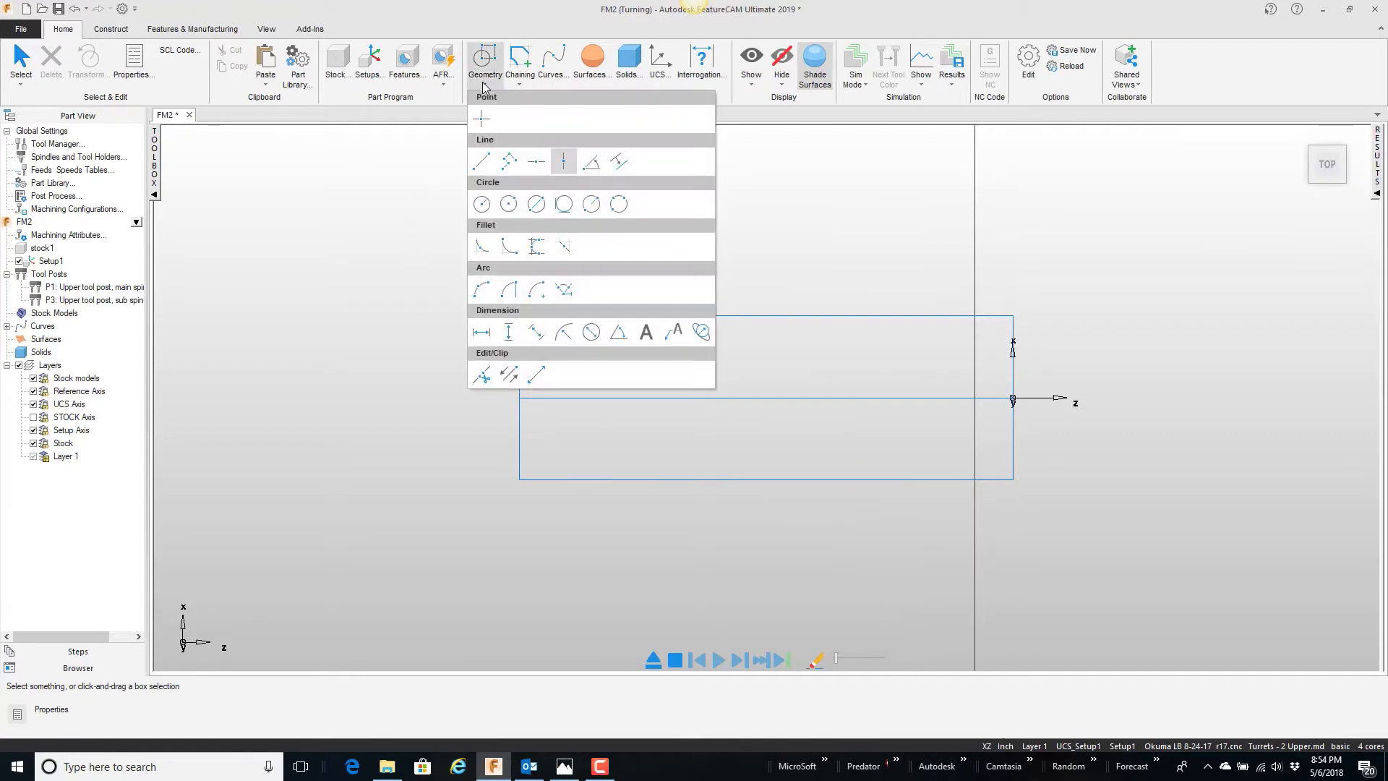
{"action": "left_click", "coordinate": [517, 378]}
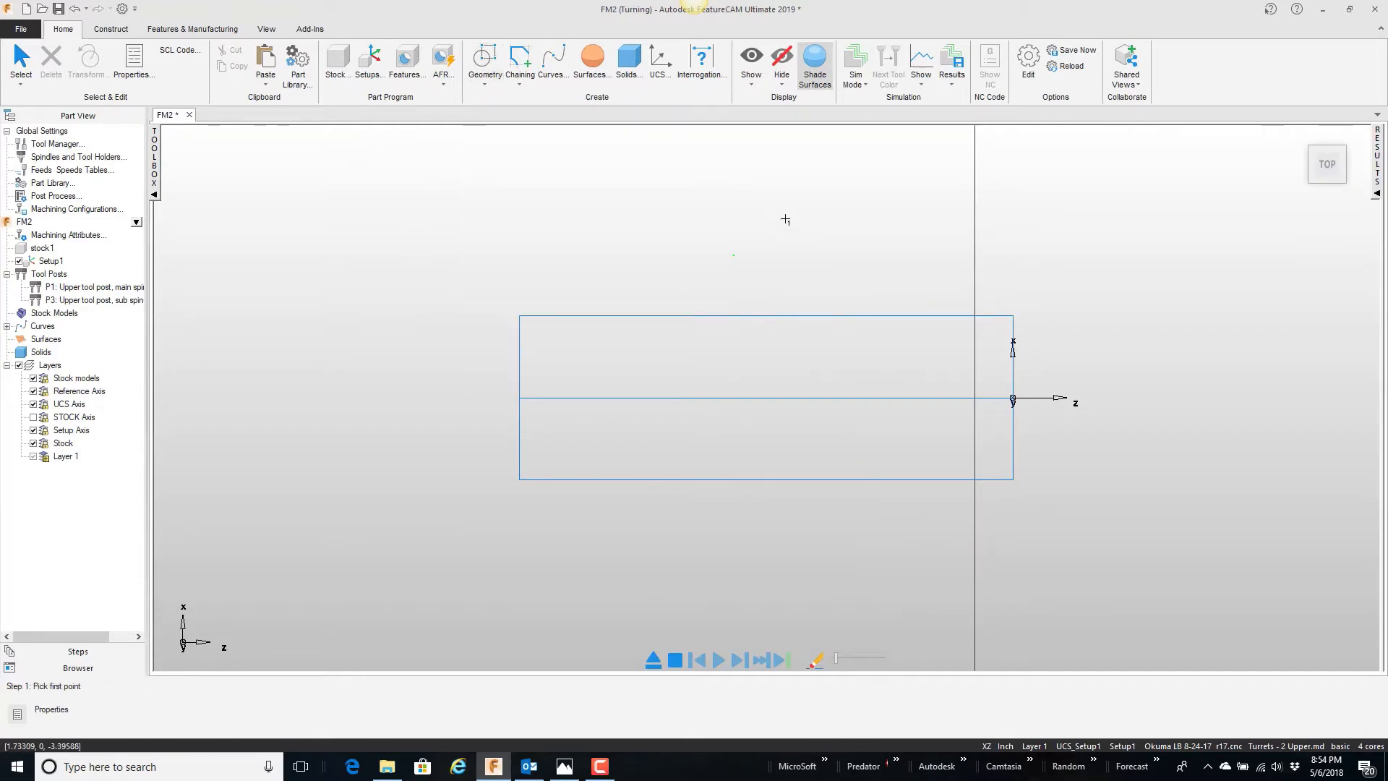
{"action": "left_click", "coordinate": [974, 309]}
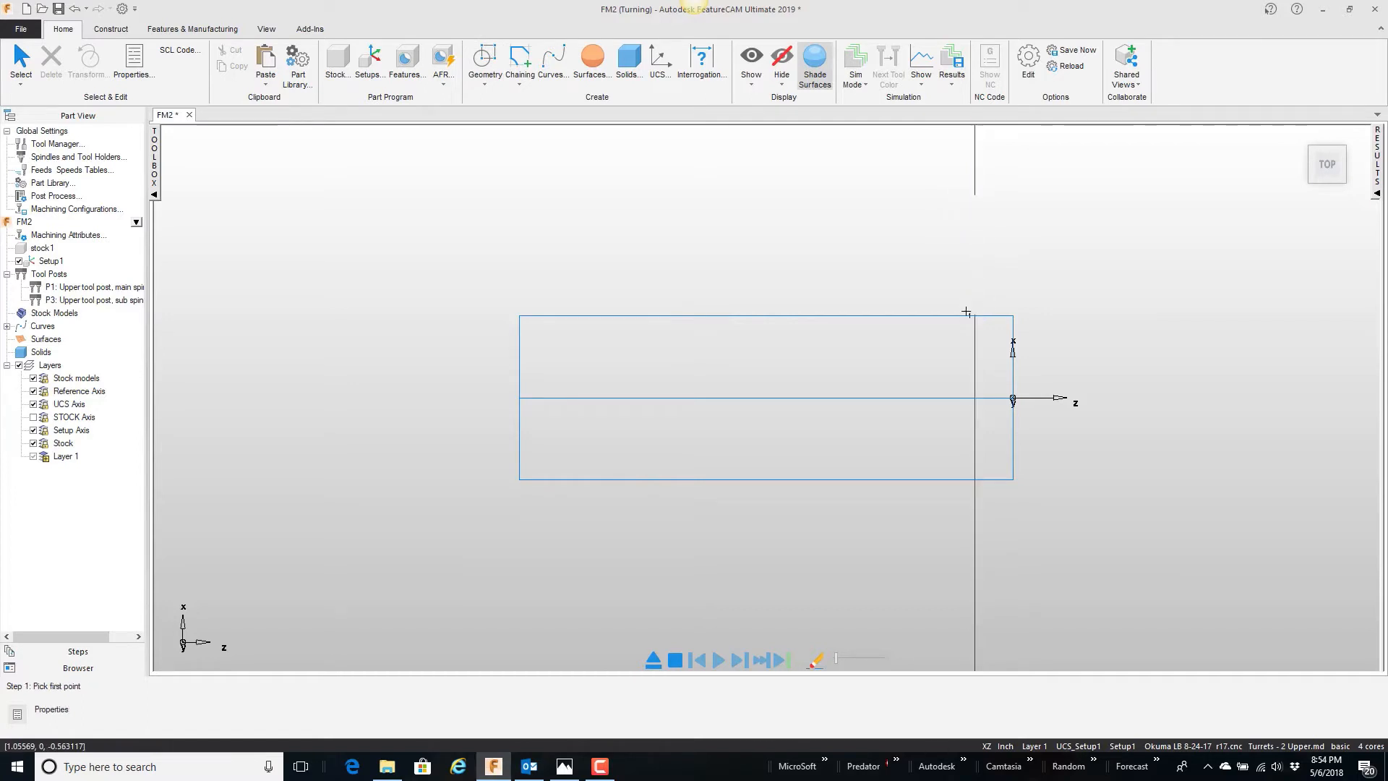
{"action": "left_click", "coordinate": [976, 582]}
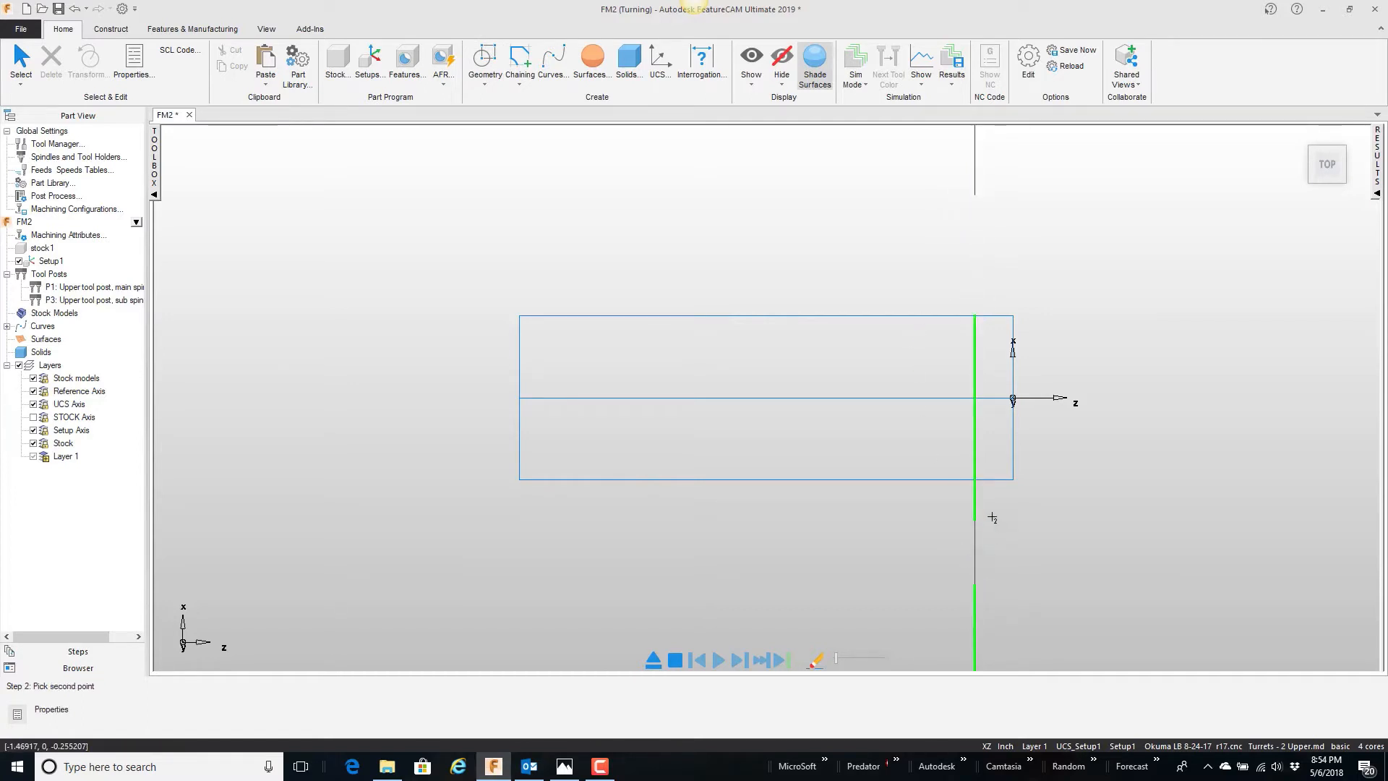
{"action": "left_click", "coordinate": [990, 481]}
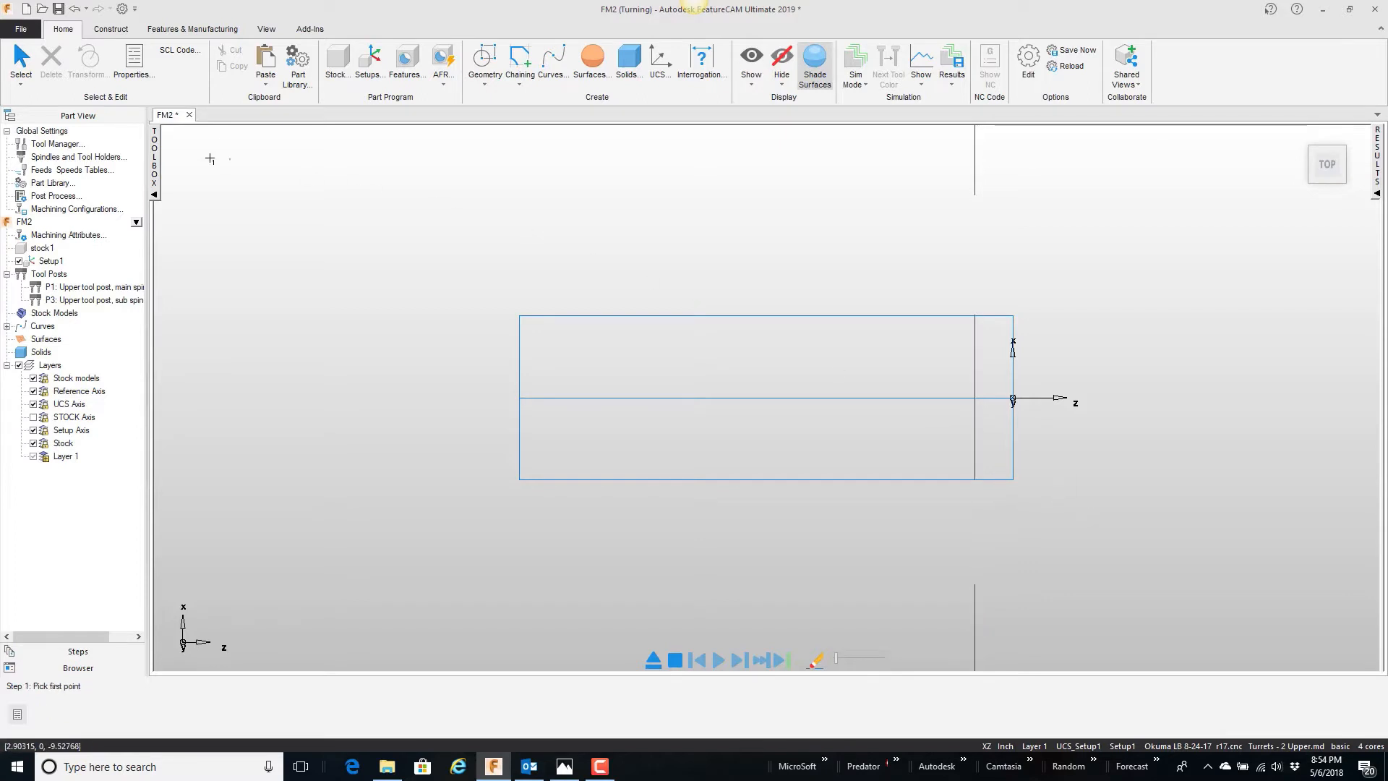
{"action": "left_click", "coordinate": [18, 72]}
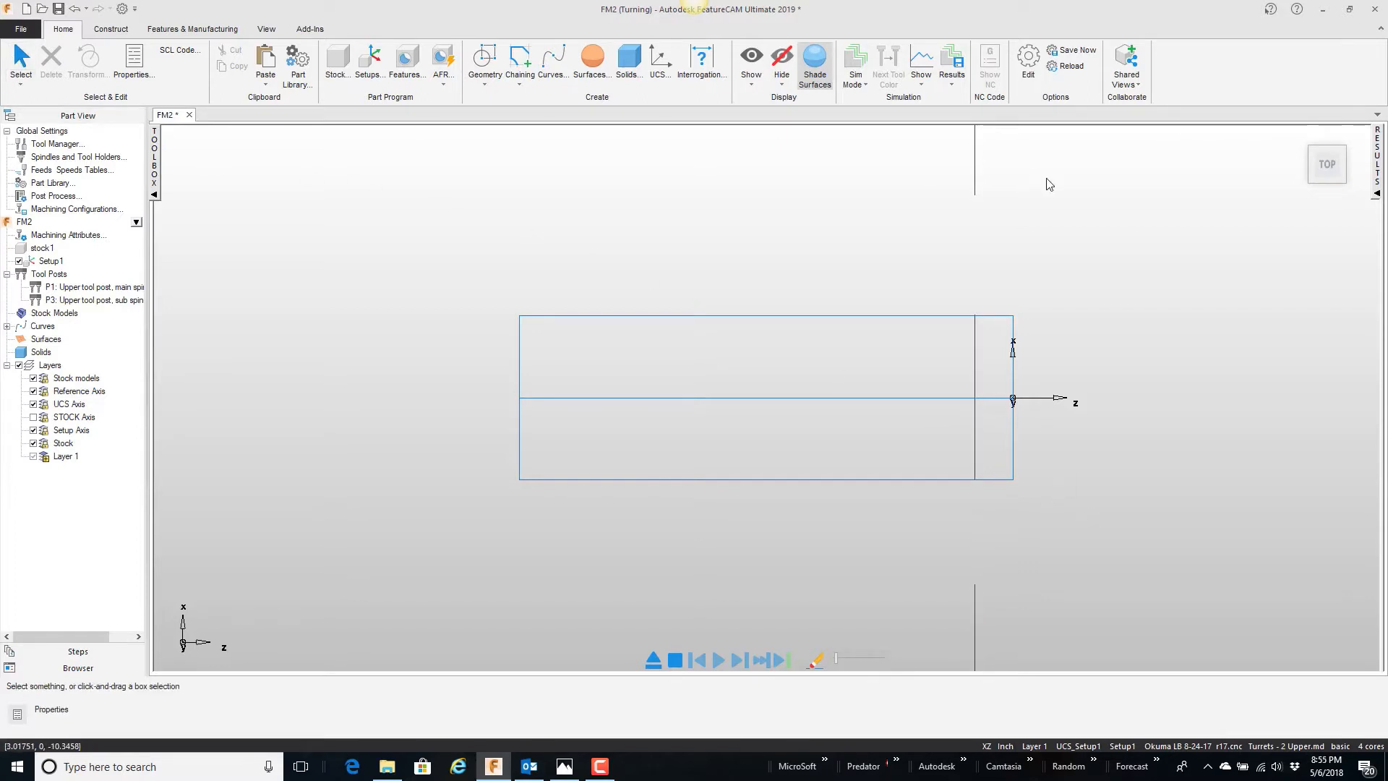
Step: Delete the two leftover line pieces beyond the stock, keeping only the segment inside the outline
{"action": "left_click", "coordinate": [976, 185]}
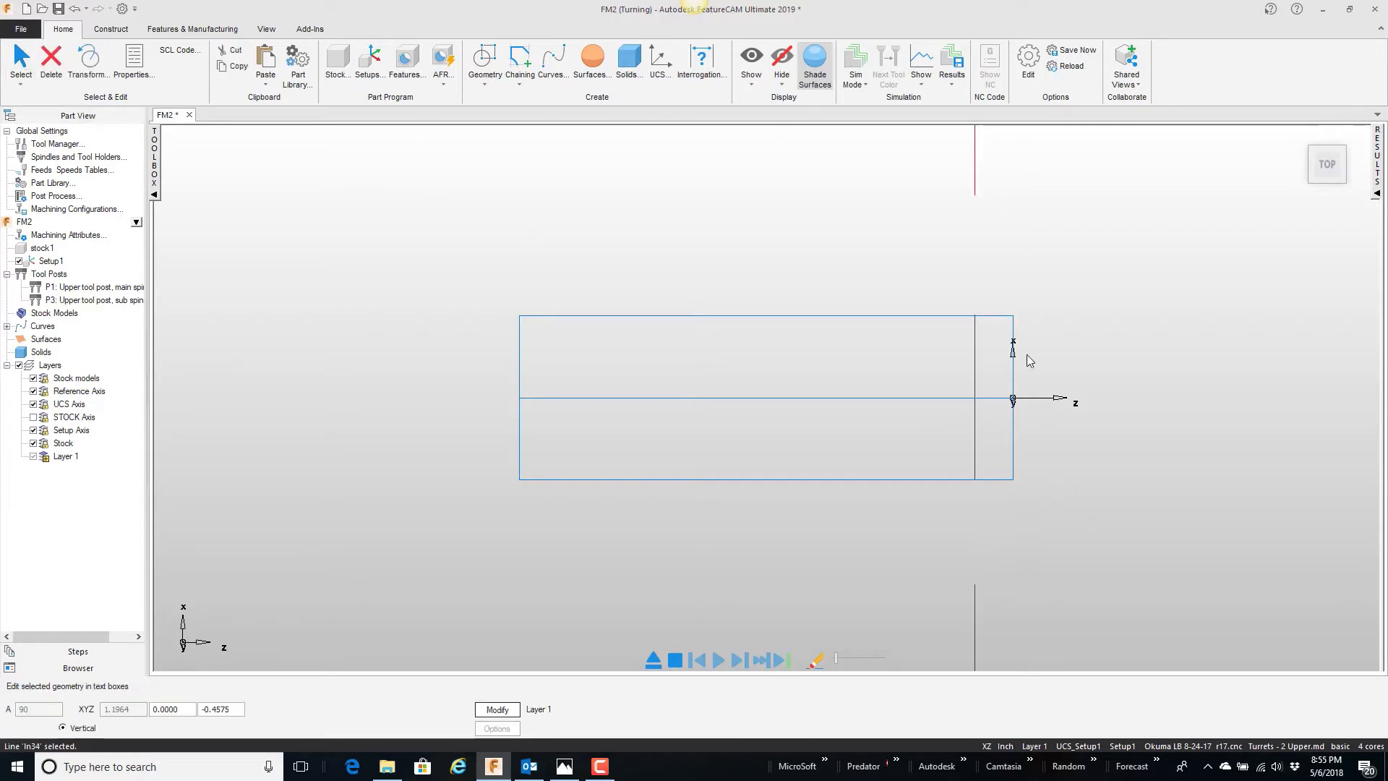
{"action": "left_click", "coordinate": [974, 587], "text": "shift"}
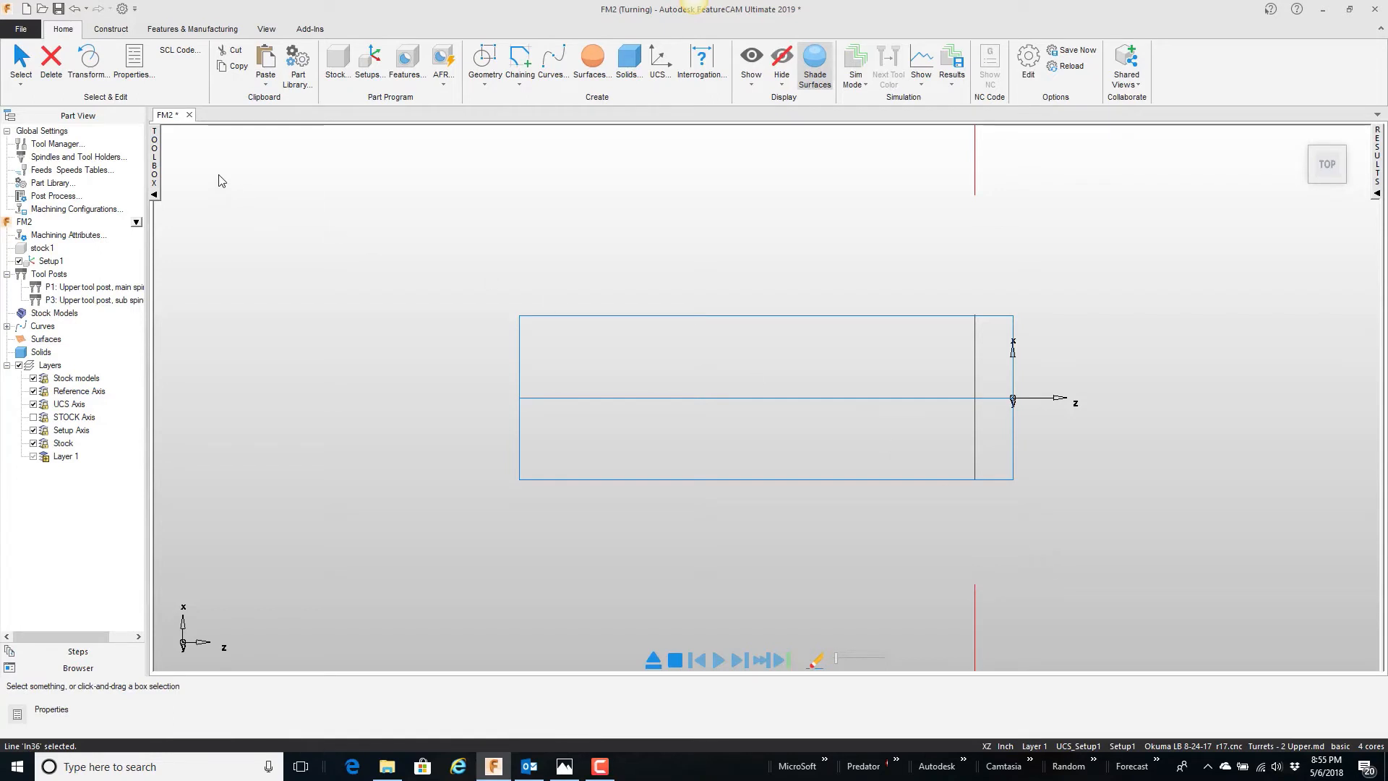
{"action": "left_click", "coordinate": [50, 59]}
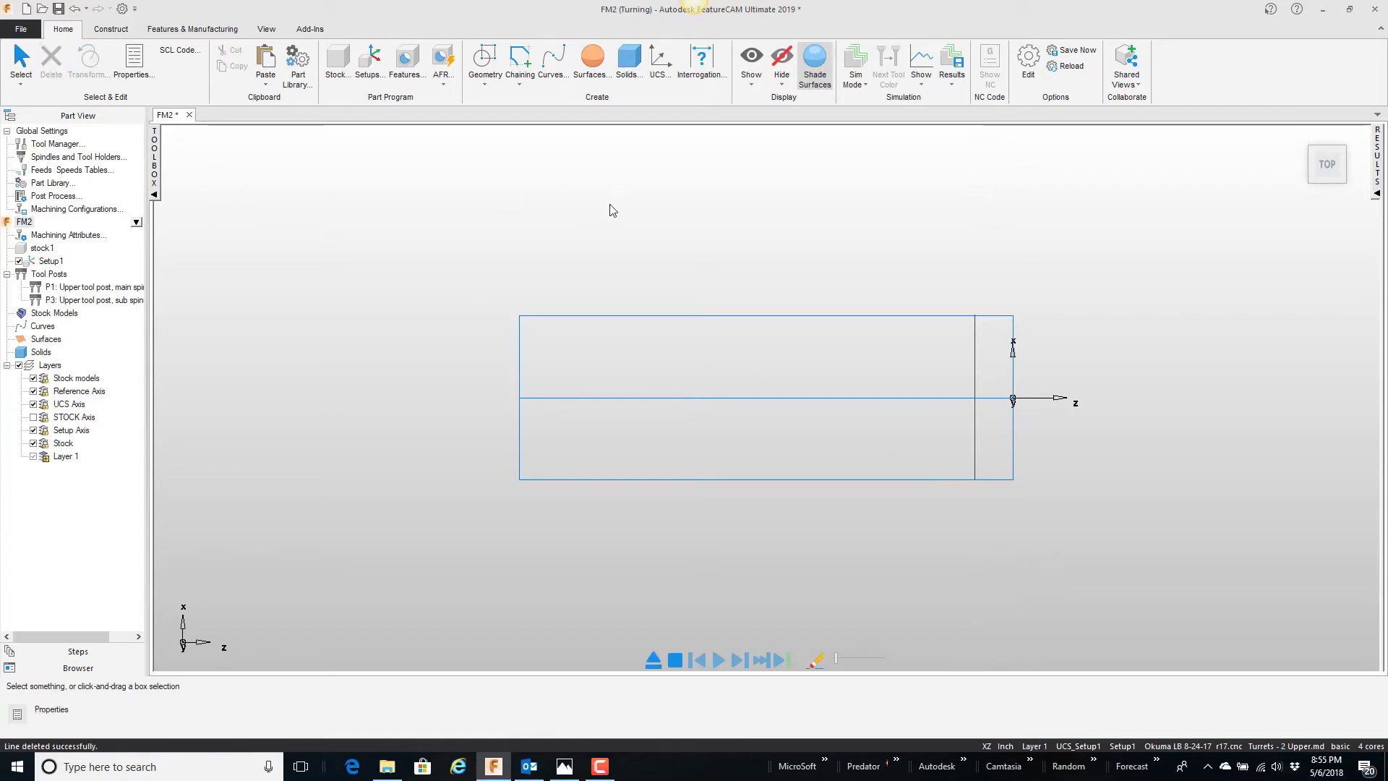
Step: Set a Translate move of the remaining line with distances X 0, Y -1, Z 0 and preview it
{"action": "right_click", "coordinate": [745, 227]}
{"action": "left_click", "coordinate": [780, 235]}
{"action": "left_click_drag", "start_coordinate": [926, 366], "coordinate": [864, 226]}
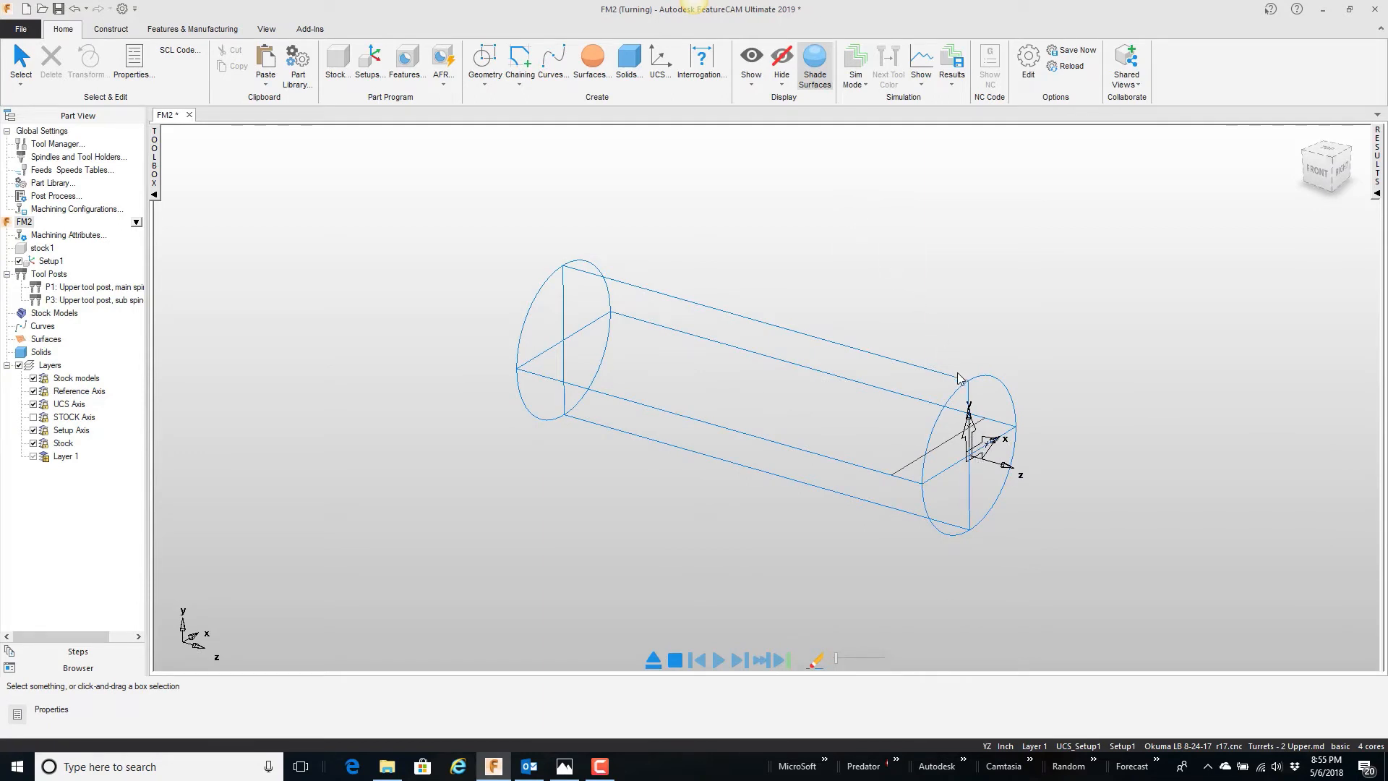
{"action": "left_click", "coordinate": [904, 466]}
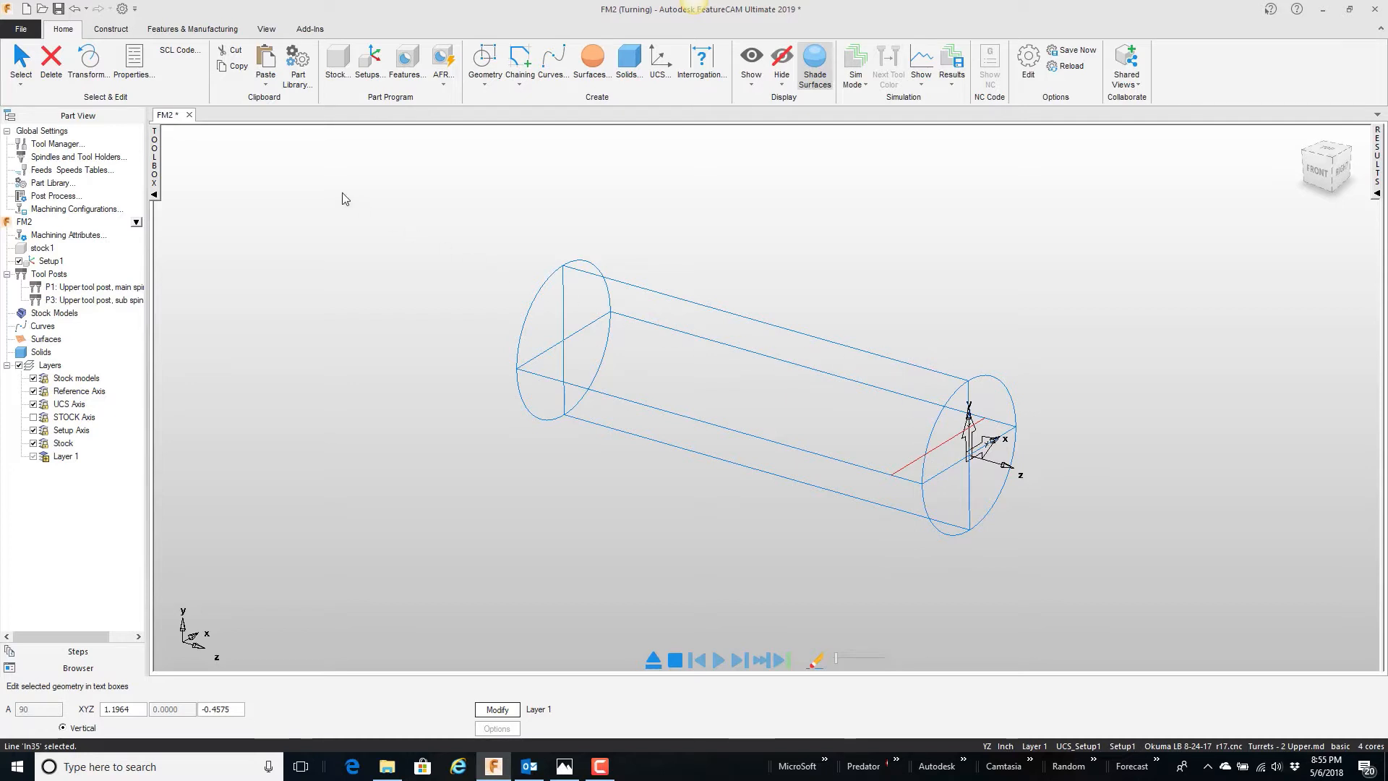
{"action": "left_click", "coordinate": [88, 60]}
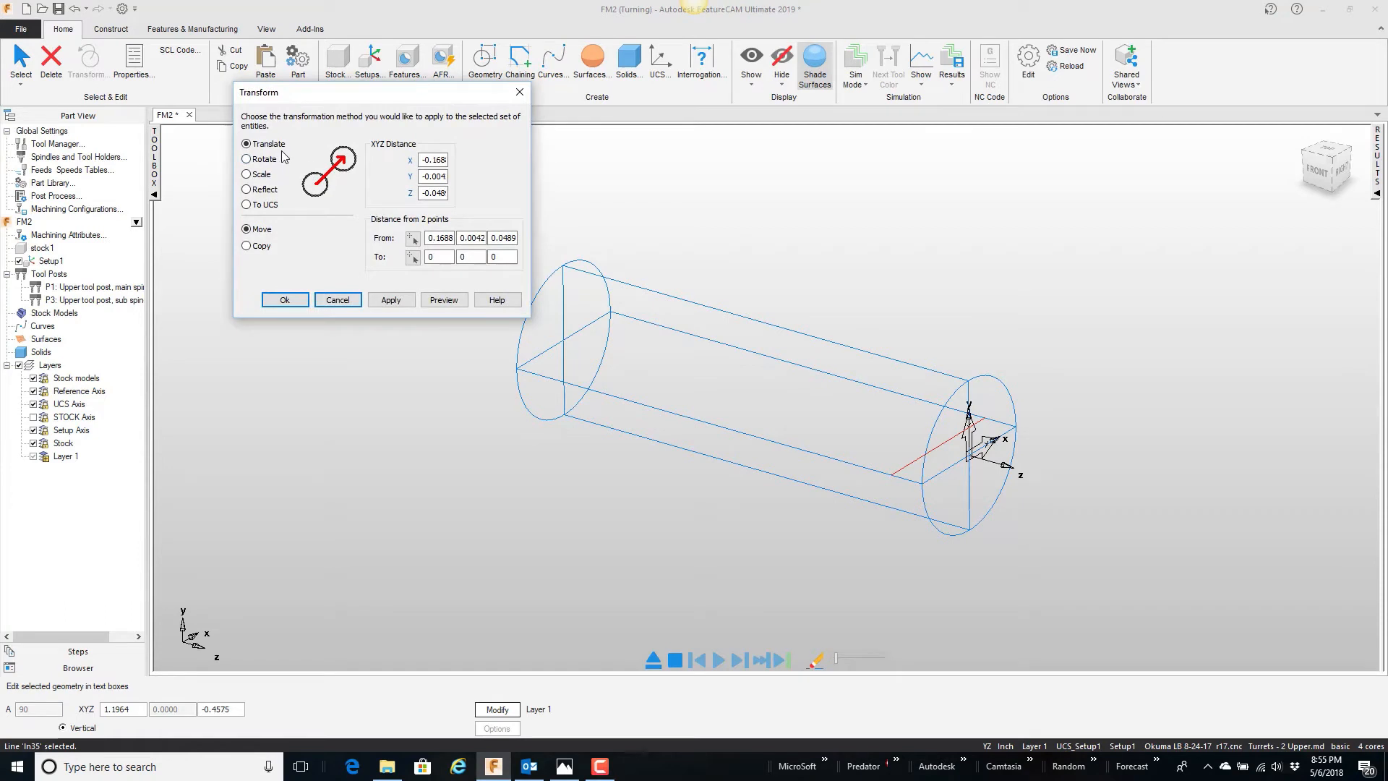
{"action": "double_click", "coordinate": [440, 159]}
{"action": "type", "text": "0"}
{"action": "double_click", "coordinate": [436, 176]}
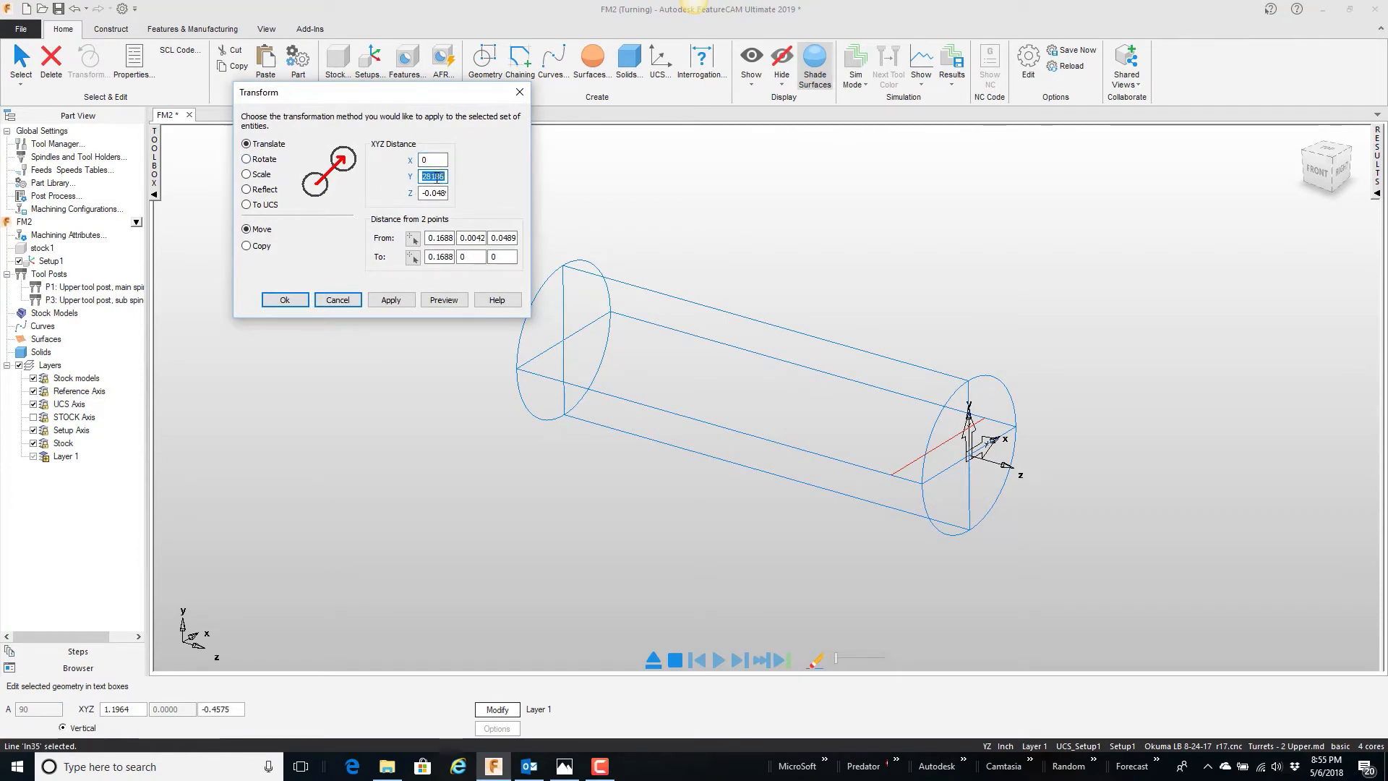
{"action": "key", "text": "BackSpace"}
{"action": "double_click", "coordinate": [429, 193]}
{"action": "key", "text": "BackSpace"}
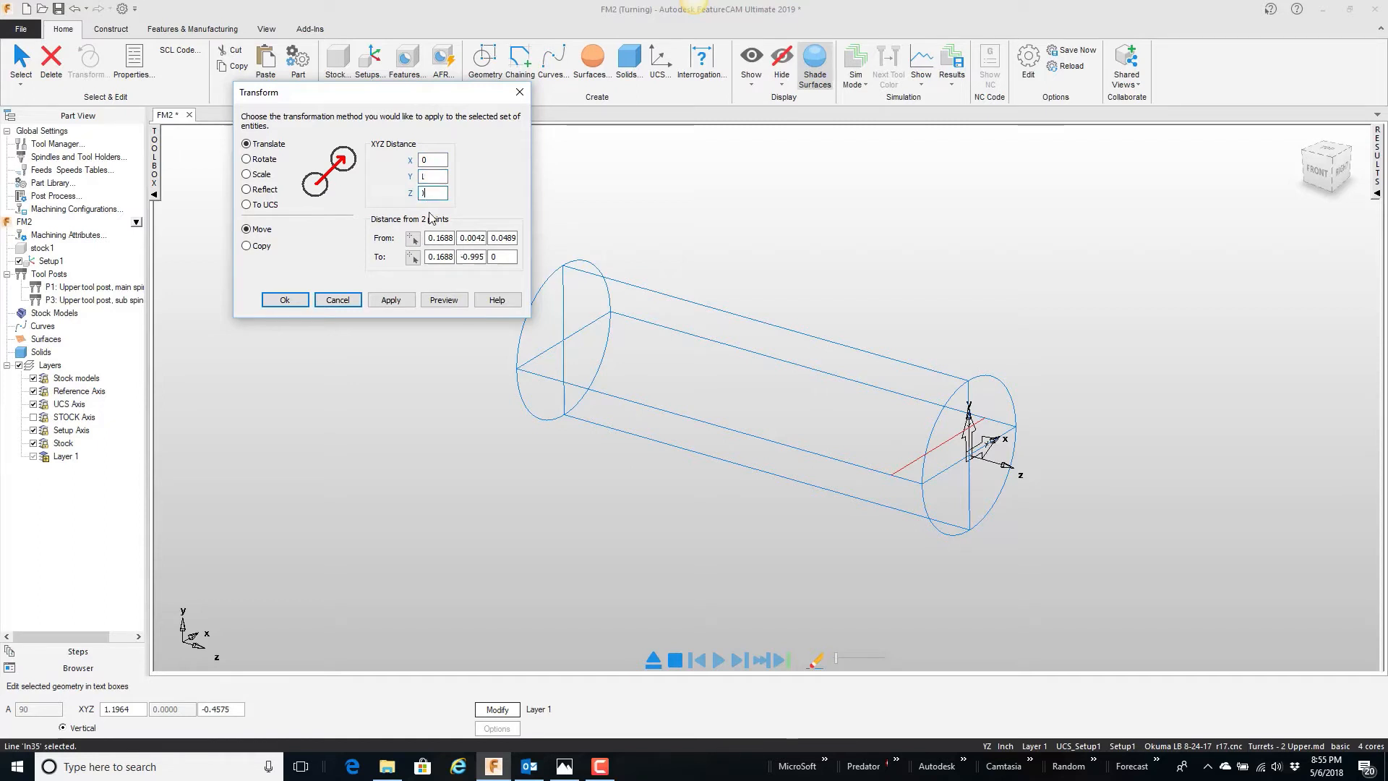
{"action": "left_click", "coordinate": [448, 301]}
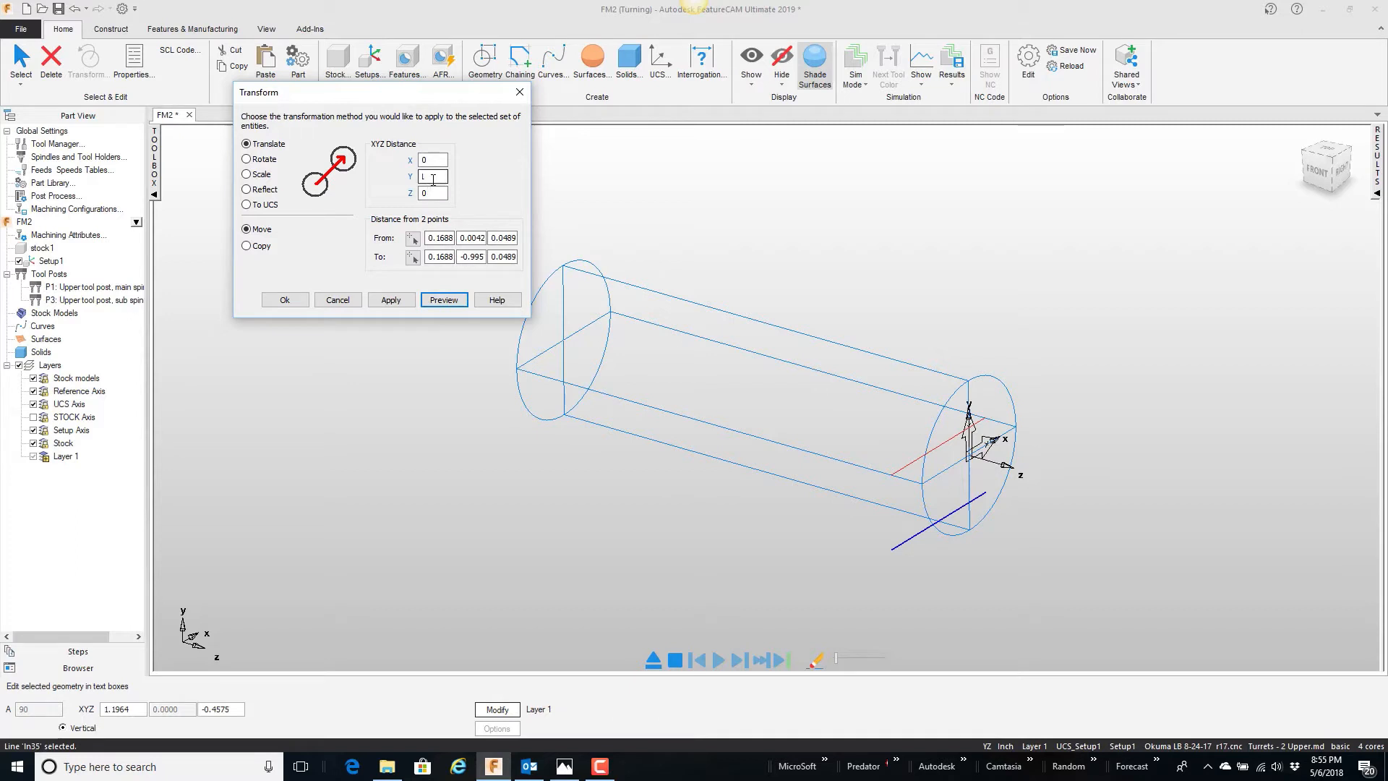
Step: Set the Y distance to 1, preview it and apply the move to the line
{"action": "left_click_drag", "start_coordinate": [434, 177], "coordinate": [403, 184]}
{"action": "type", "text": "1"}
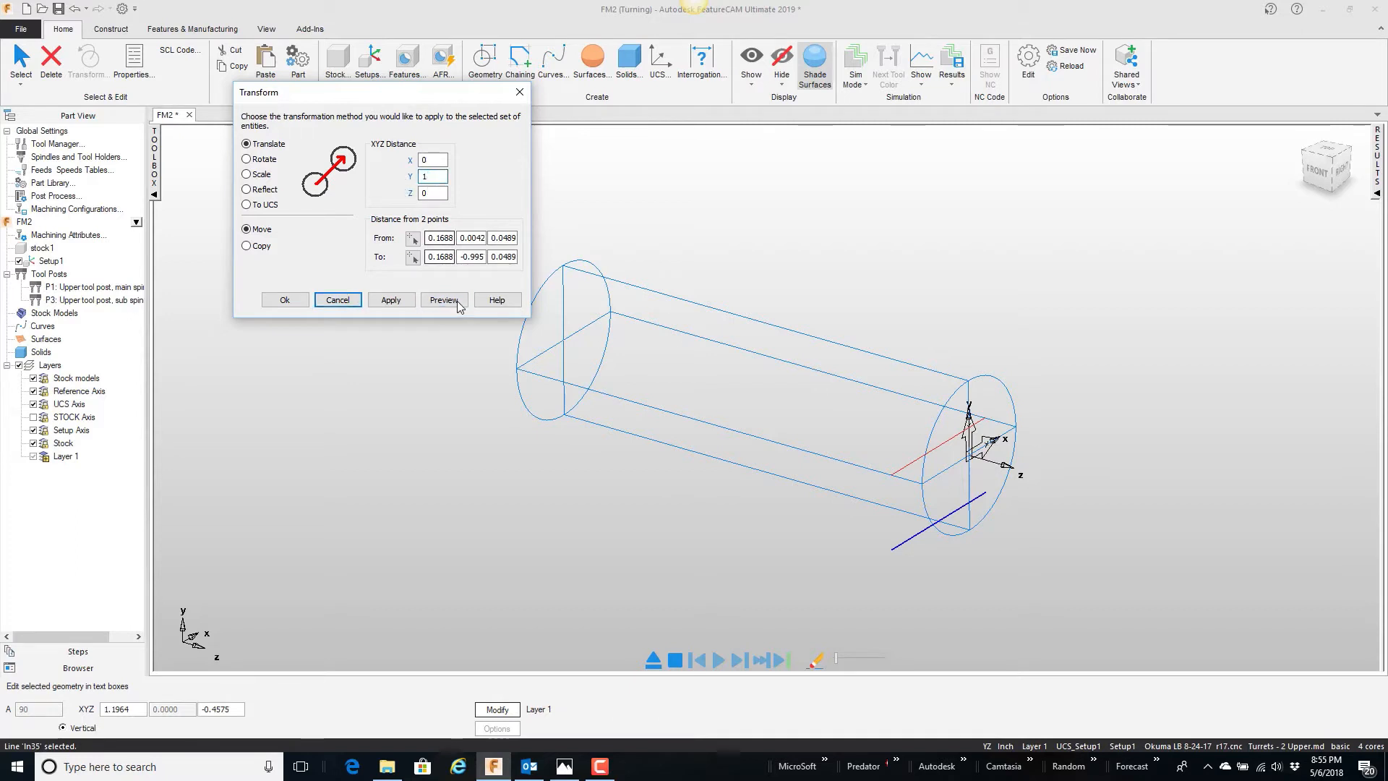
{"action": "left_click", "coordinate": [444, 300]}
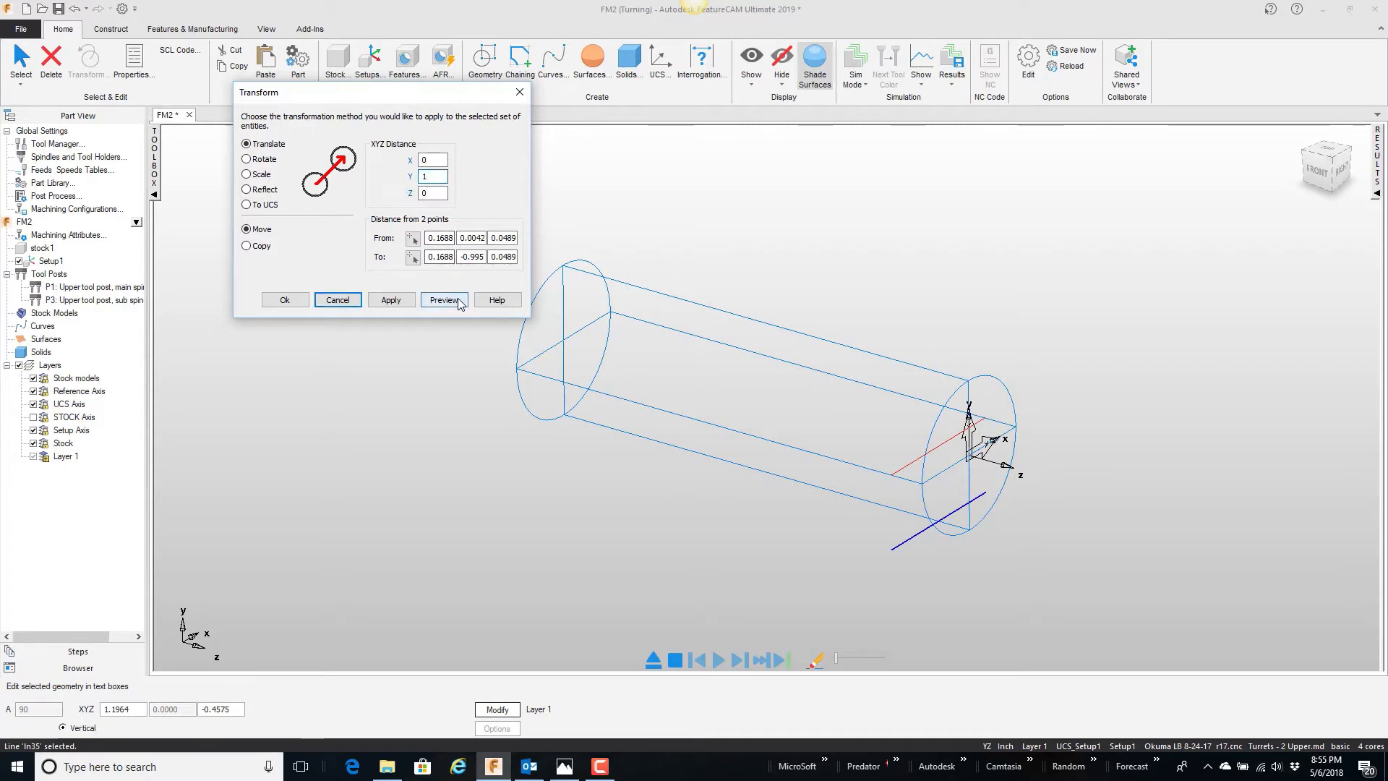
{"action": "left_click", "coordinate": [285, 300]}
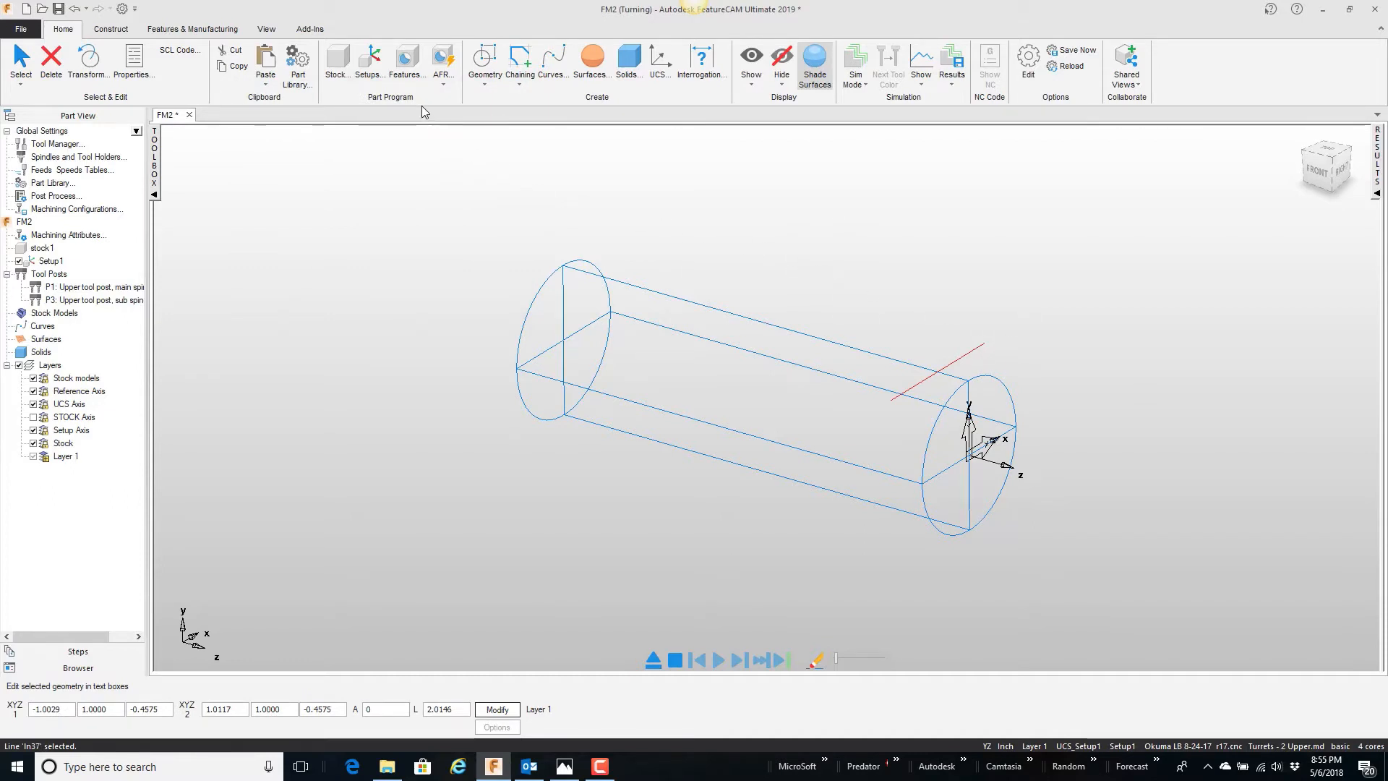
Step: Start a new Turn/Mill feature of type Side, using the moved line as its curve
{"action": "left_click", "coordinate": [407, 76]}
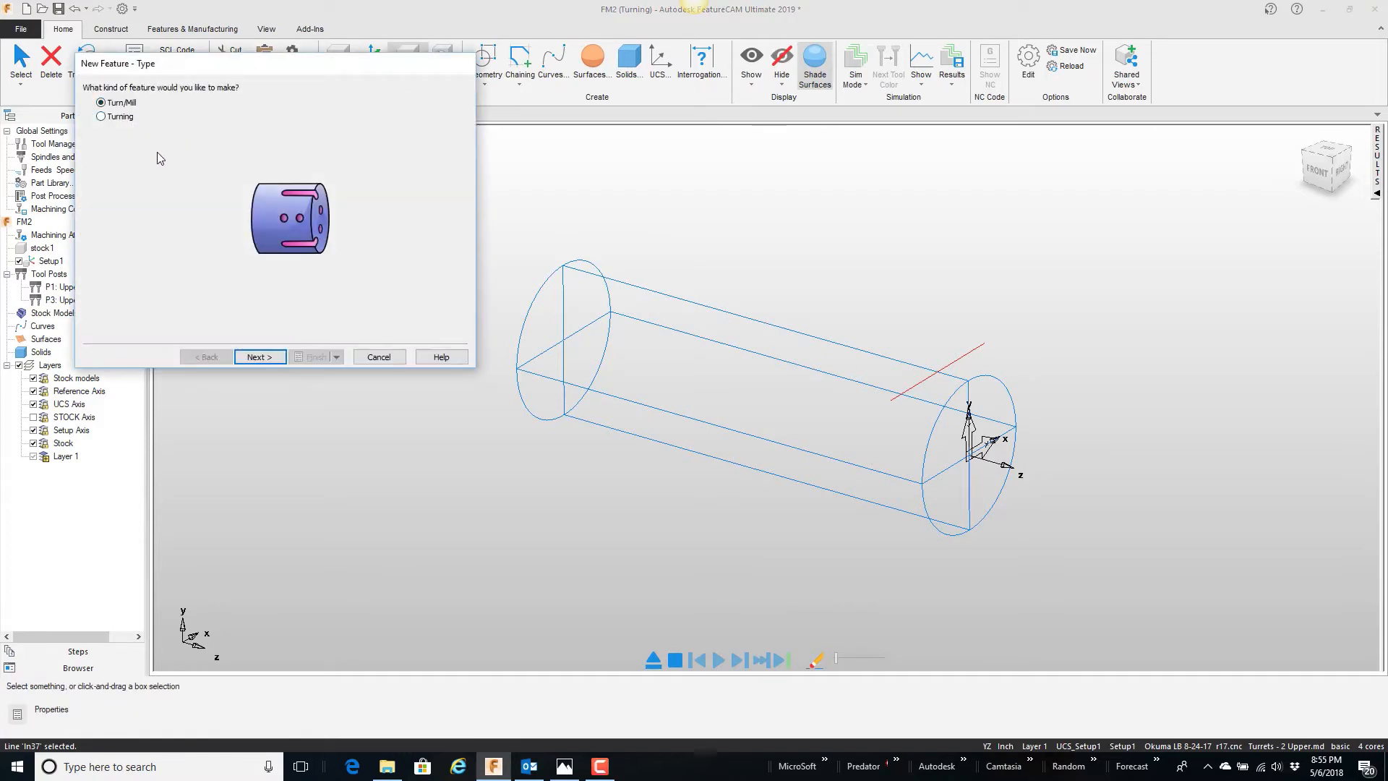
{"action": "left_click", "coordinate": [257, 354]}
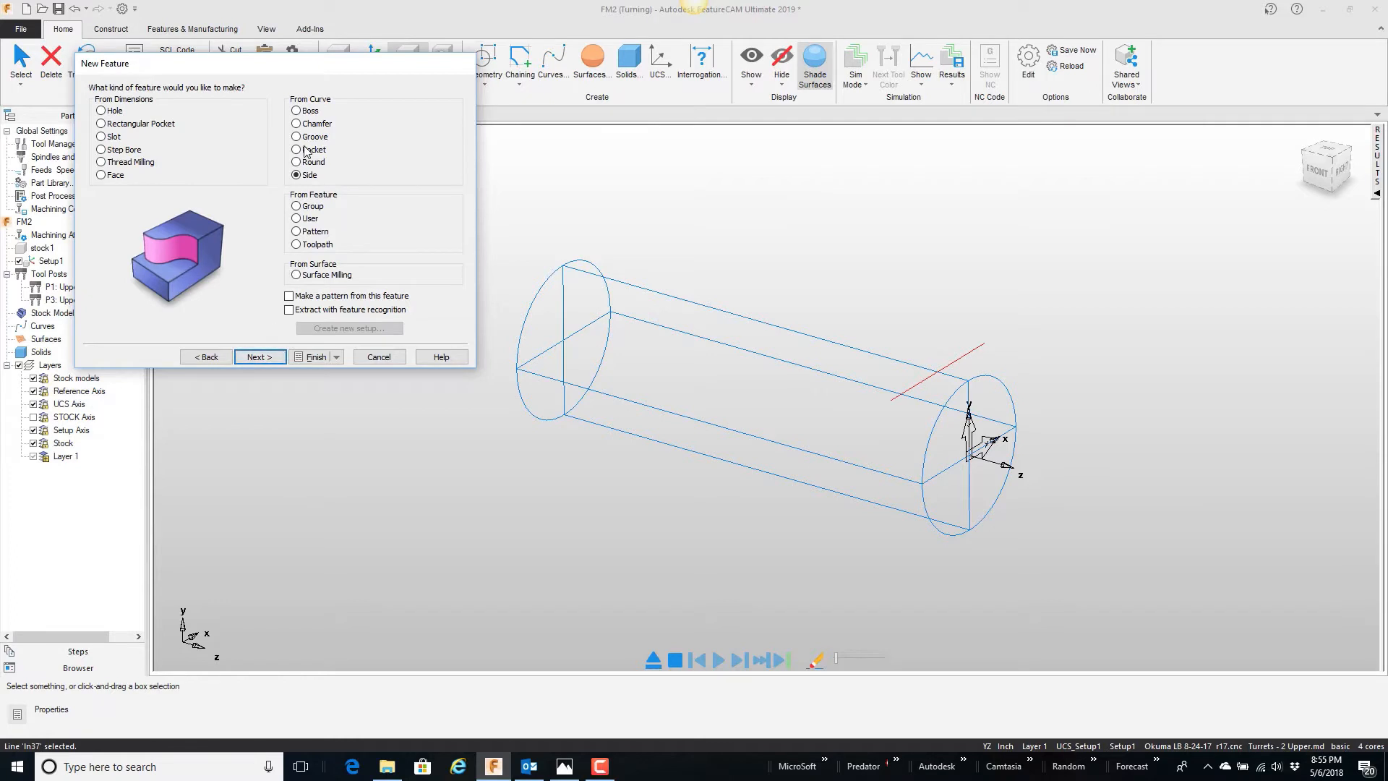
{"action": "left_click", "coordinate": [272, 361]}
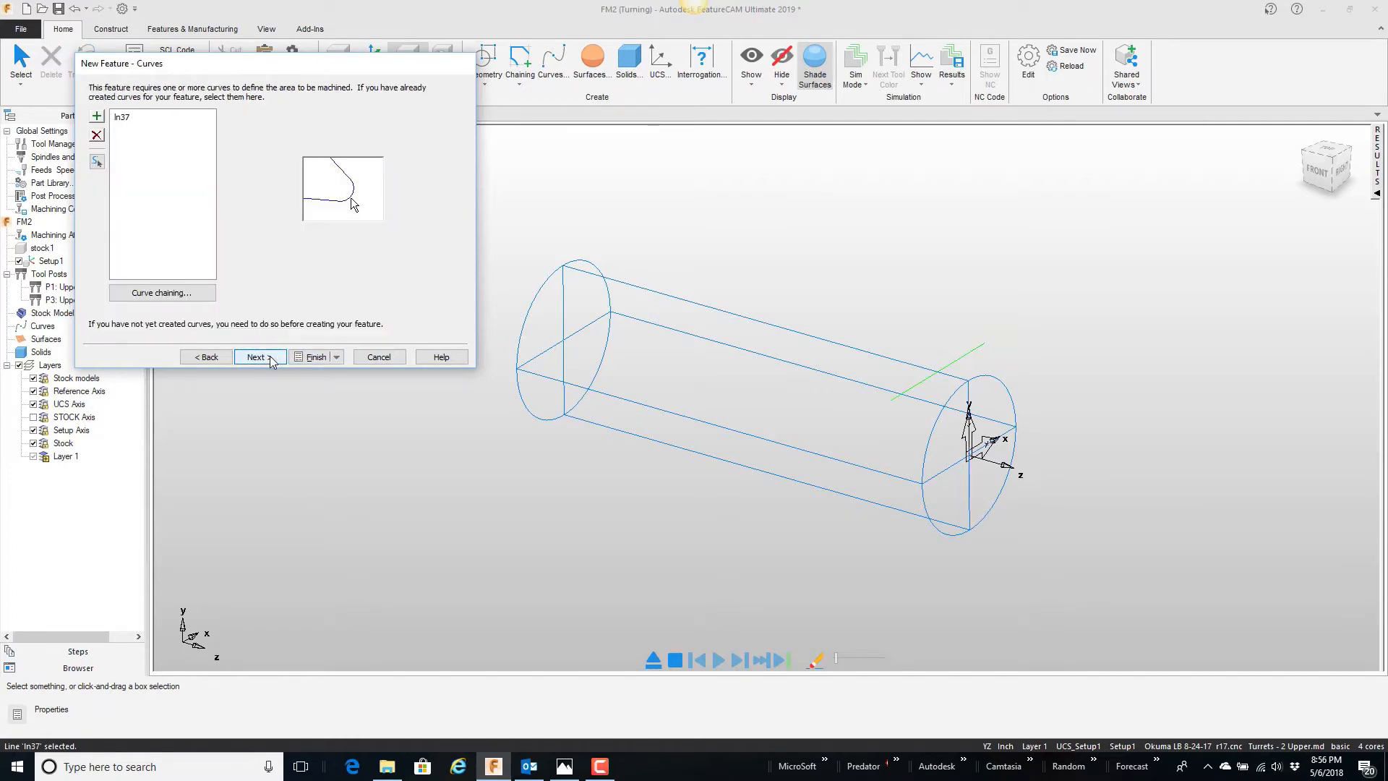
{"action": "left_click", "coordinate": [272, 361]}
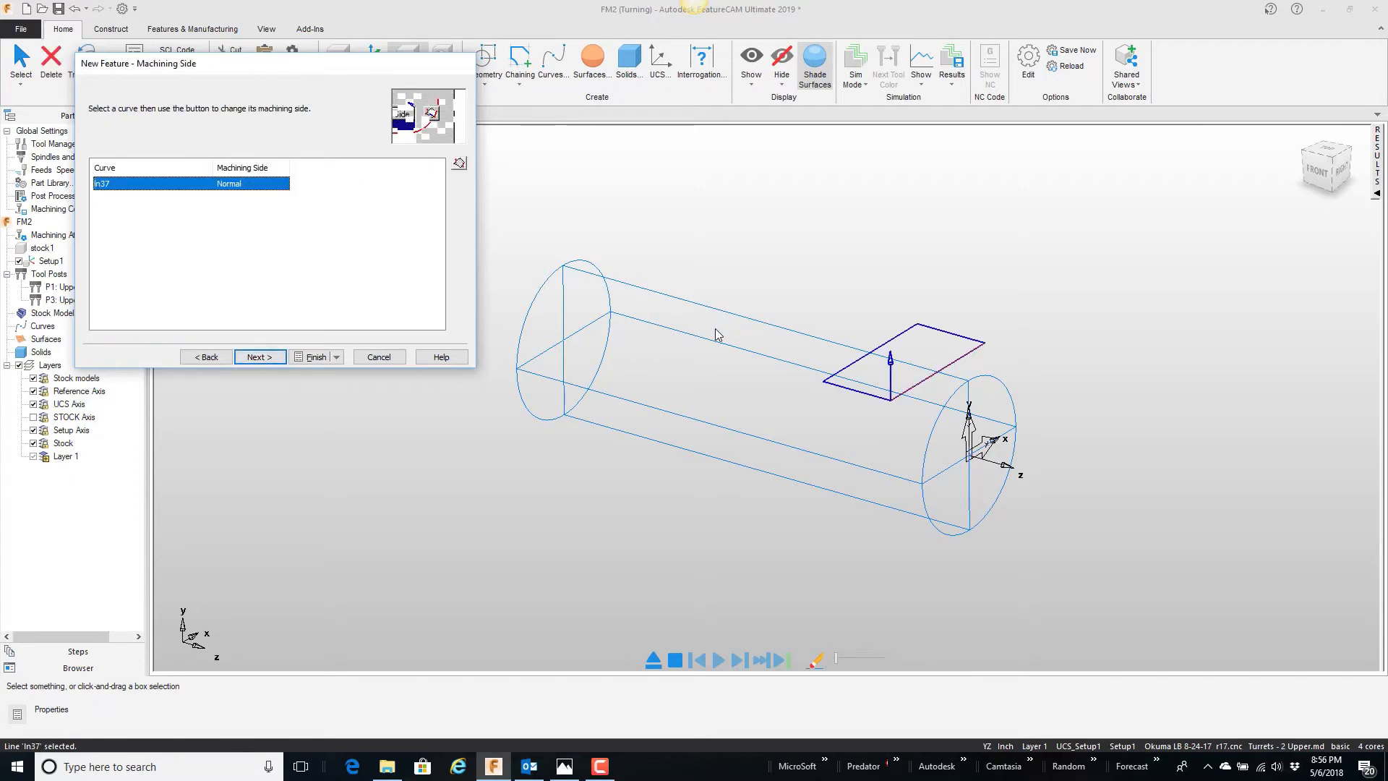
Step: Try the Reverse machining side for the curve and restore it to Normal
{"action": "left_click", "coordinate": [460, 165]}
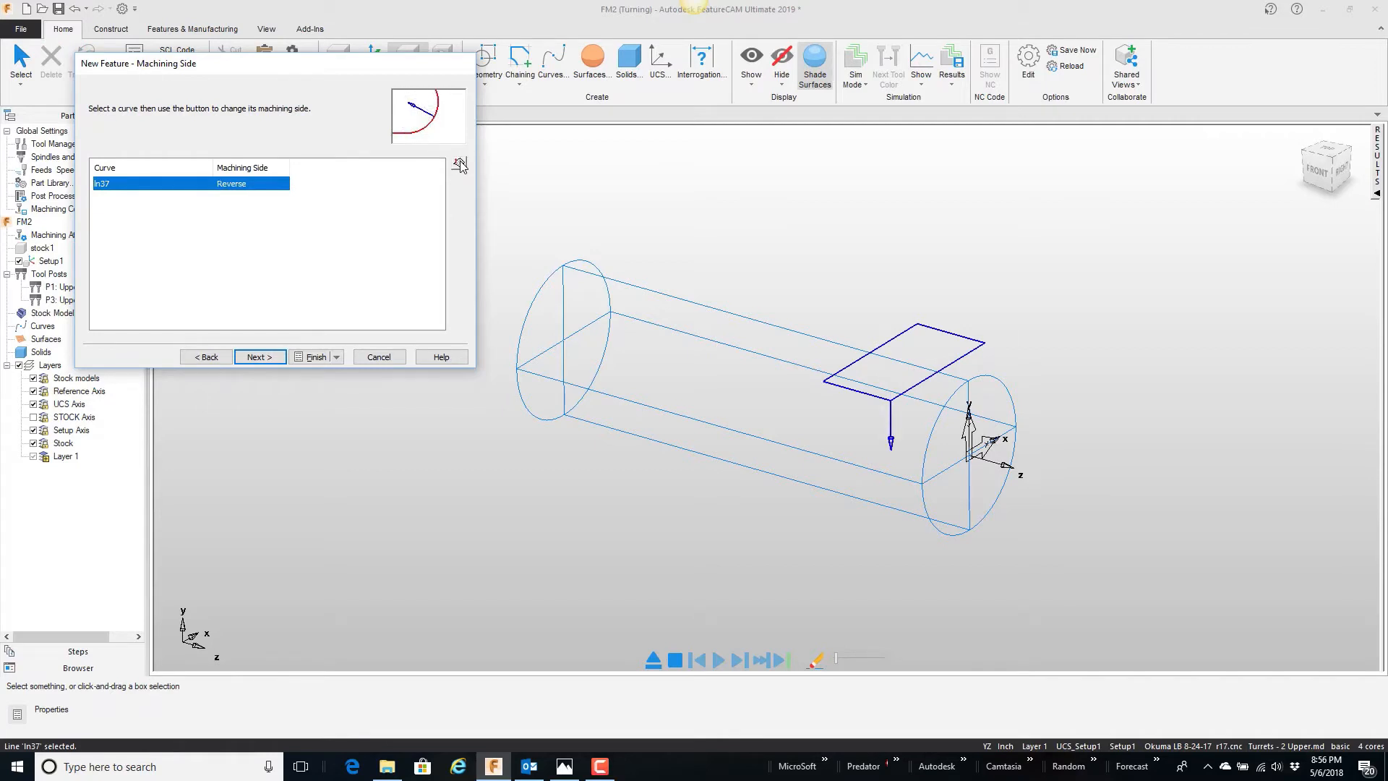
{"action": "left_click", "coordinate": [460, 165]}
{"action": "mouse_move", "coordinate": [987, 471]}
{"action": "middle_mouse_down"}
{"action": "mouse_move", "coordinate": [885, 410]}
{"action": "mouse_move", "coordinate": [852, 332]}
{"action": "mouse_move", "coordinate": [883, 310]}
{"action": "mouse_move", "coordinate": [892, 321]}
{"action": "mouse_move", "coordinate": [890, 427]}
{"action": "mouse_move", "coordinate": [932, 462]}
{"action": "mouse_move", "coordinate": [1005, 461]}
{"action": "middle_mouse_up"}
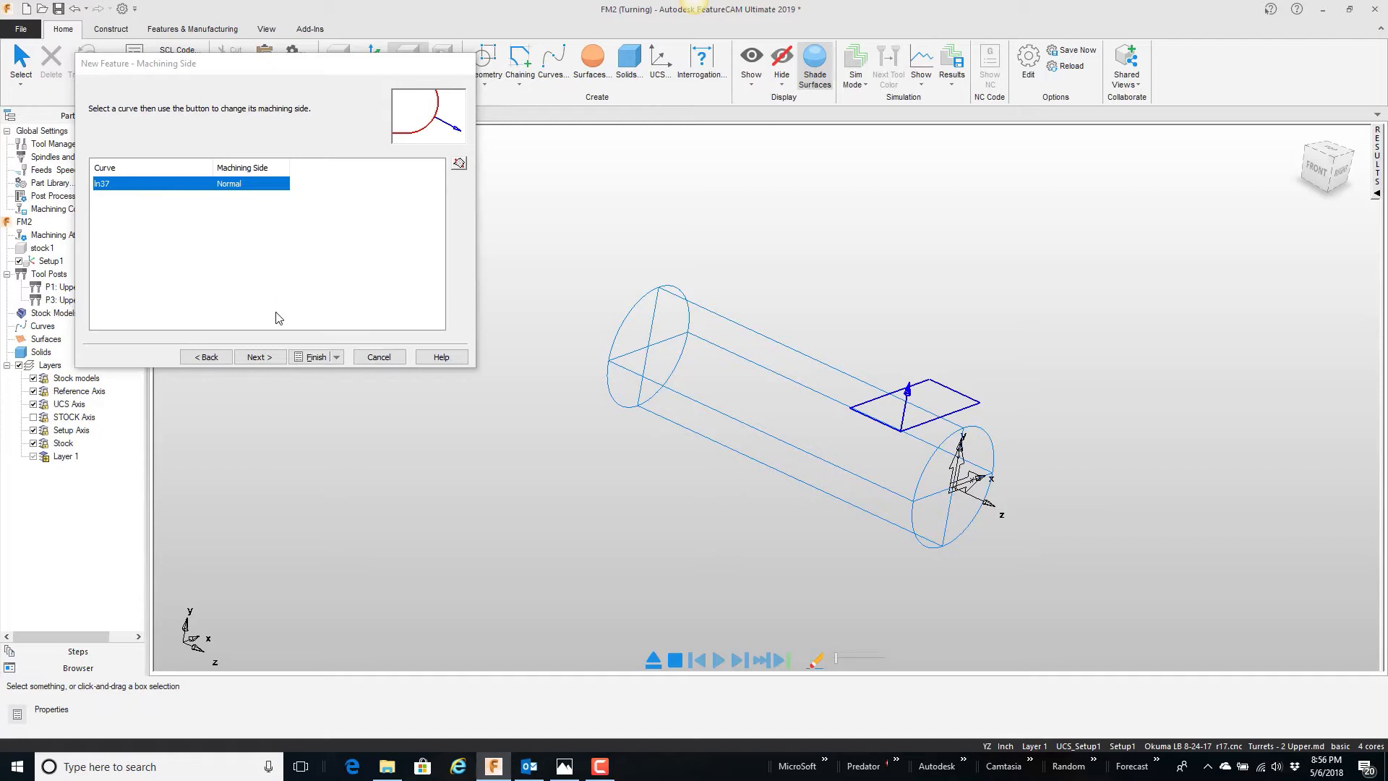
Step: Keep the 0.0 offset from the curve, set the Side feature's depth to .2 and preview it
{"action": "left_click", "coordinate": [257, 357]}
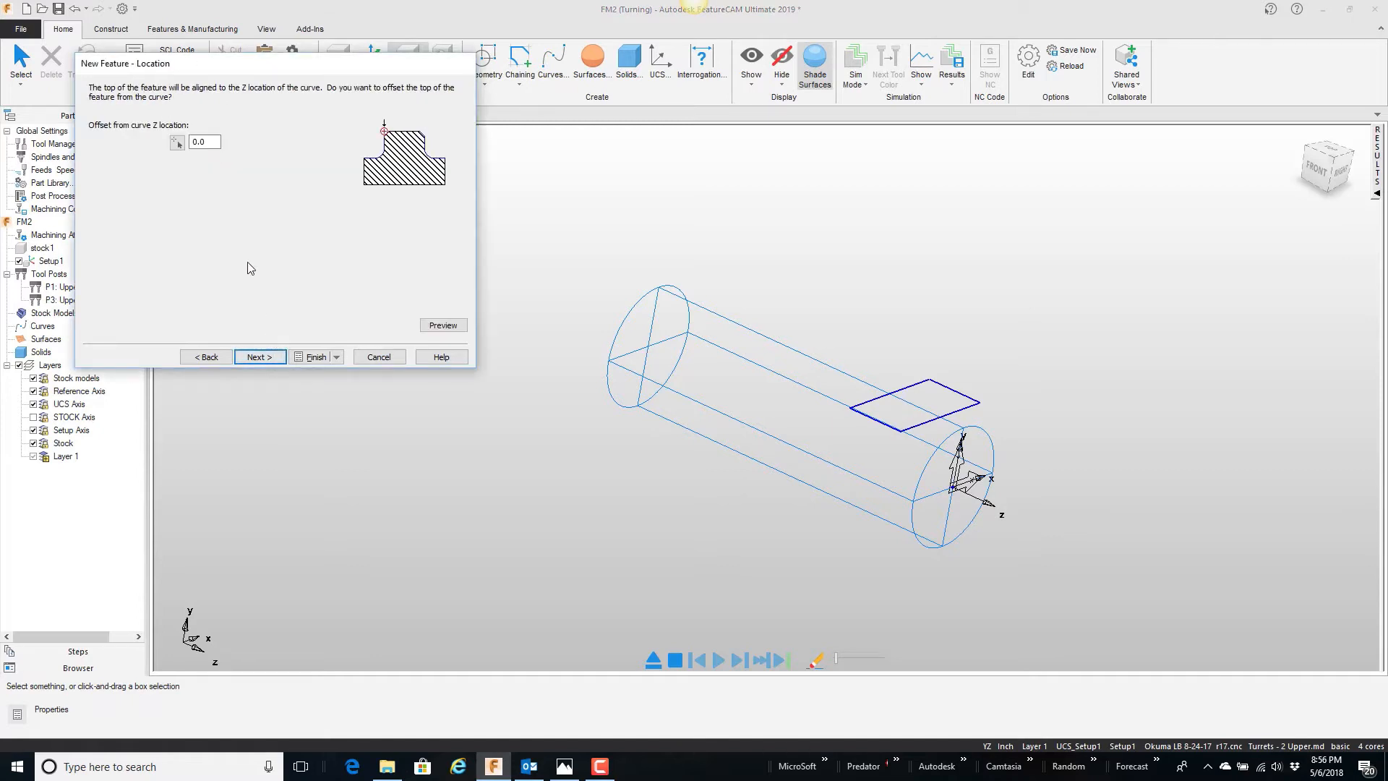
{"action": "left_click", "coordinate": [259, 357]}
{"action": "double_click", "coordinate": [316, 195]}
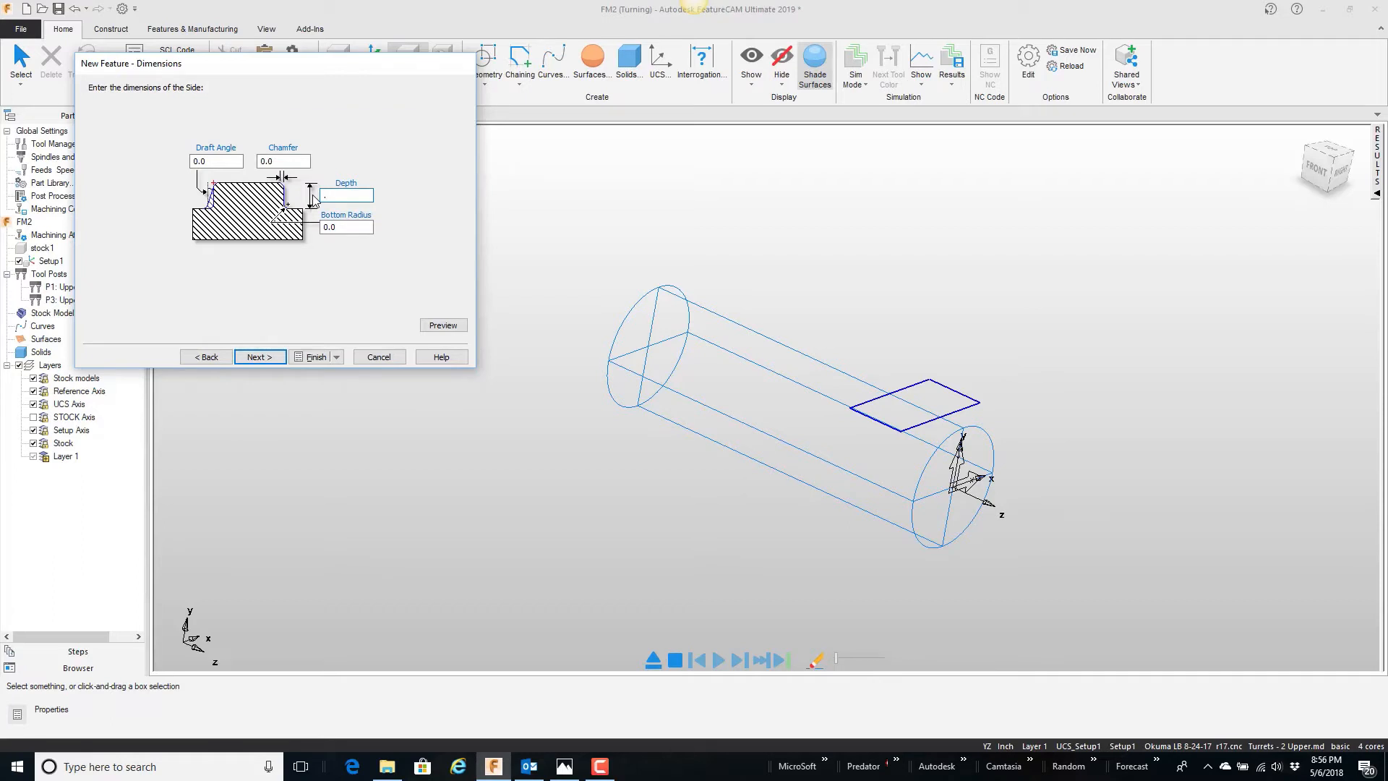
{"action": "type", "text": ".2"}
{"action": "left_click", "coordinate": [442, 324]}
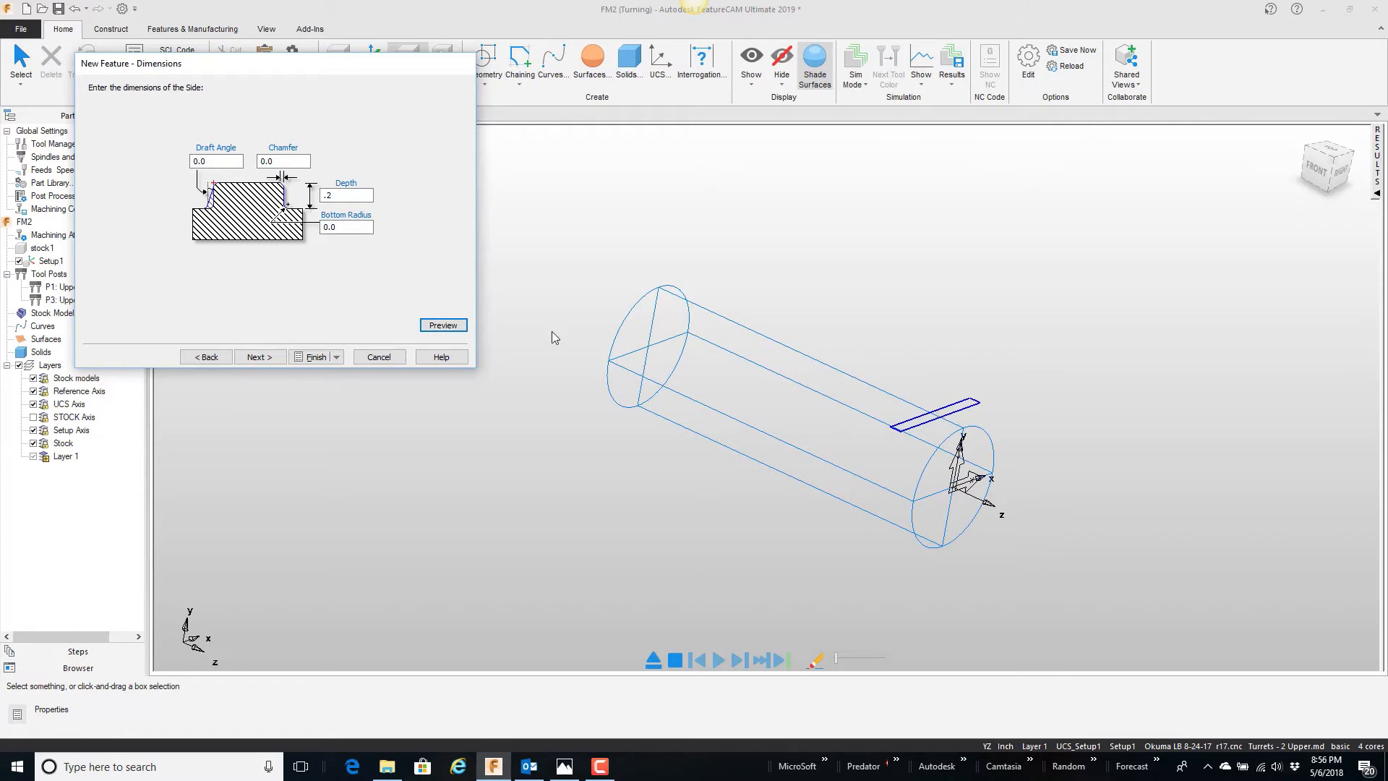
Step: Turn off the rough pass for the Side feature, leaving only the finish pass
{"action": "left_click", "coordinate": [258, 357]}
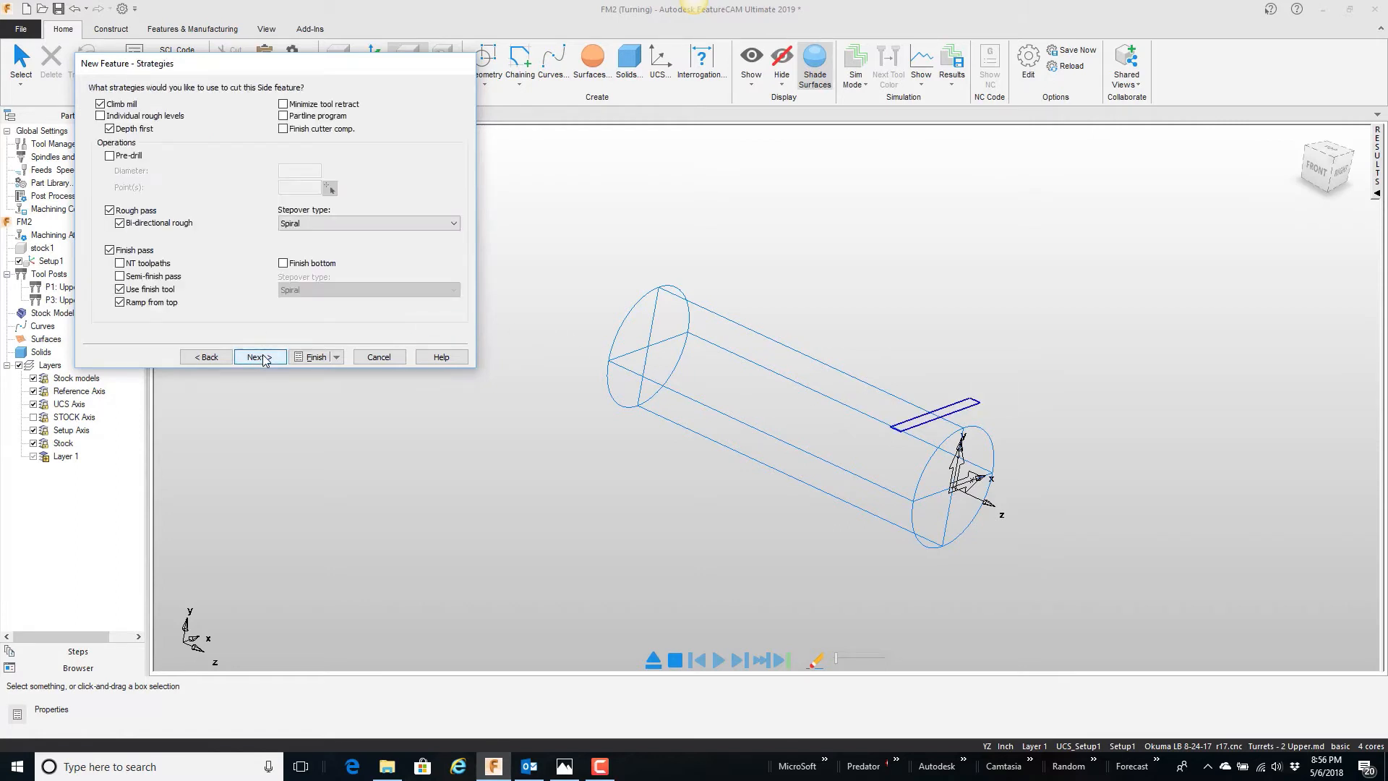
{"action": "left_click", "coordinate": [110, 211]}
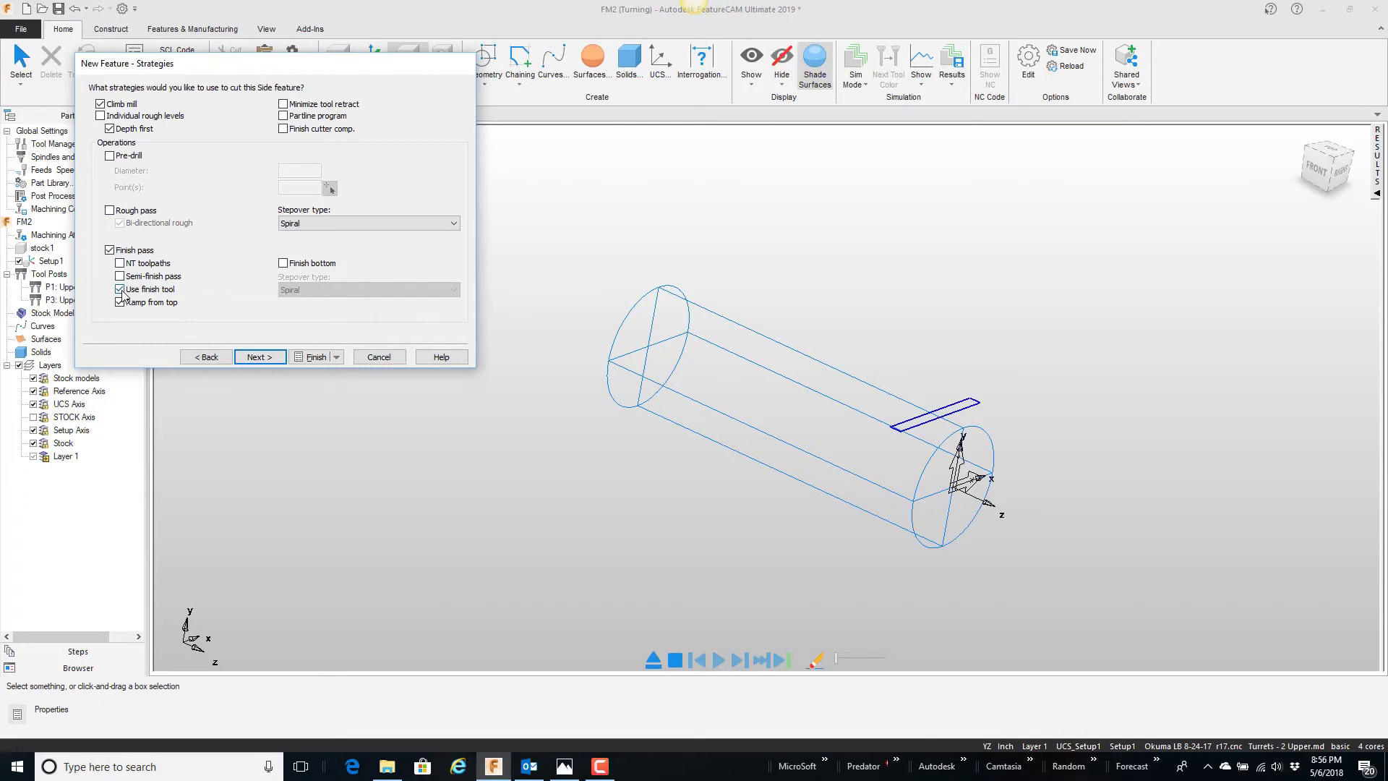
{"action": "left_click", "coordinate": [256, 358]}
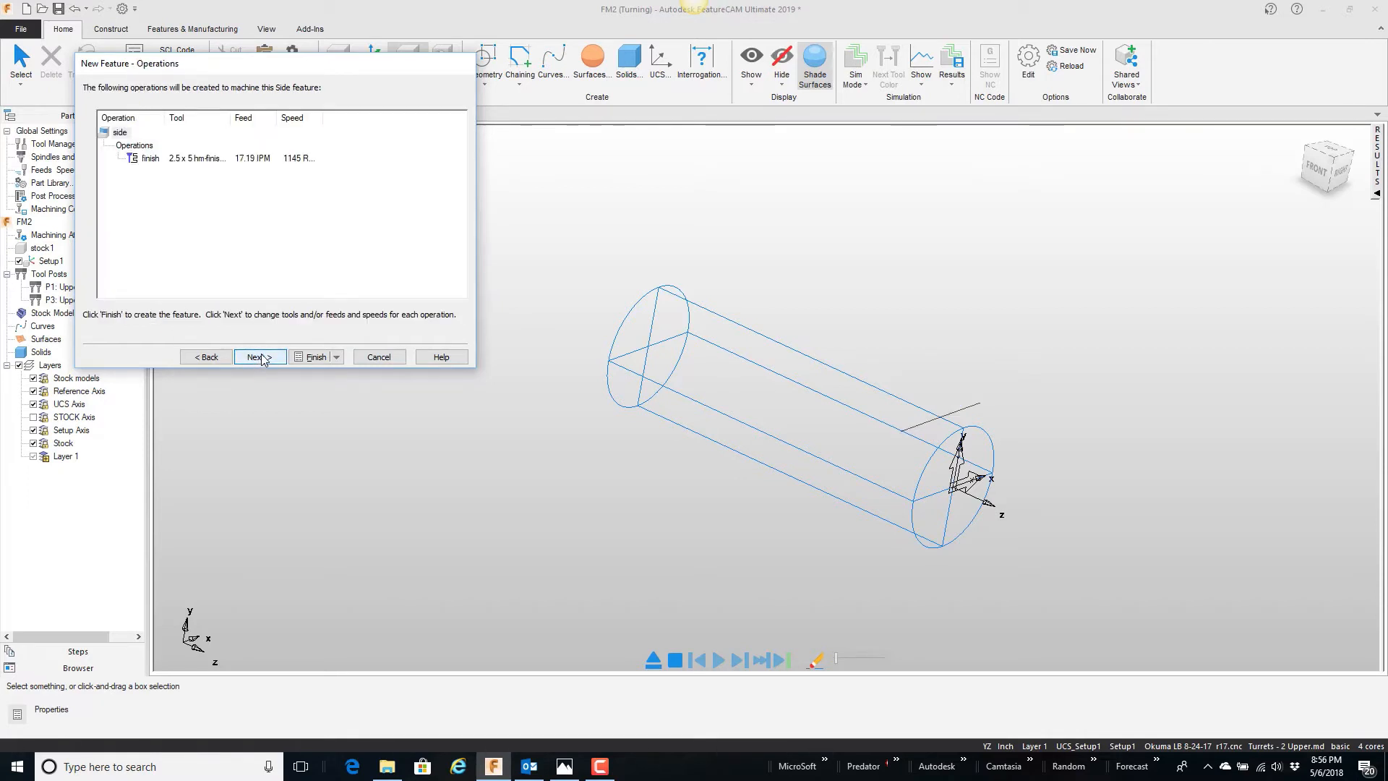
Step: Filter the flat end mills by diameter .75, choose endmill0750:reg for the finish operation and create the Side feature
{"action": "left_click", "coordinate": [261, 358]}
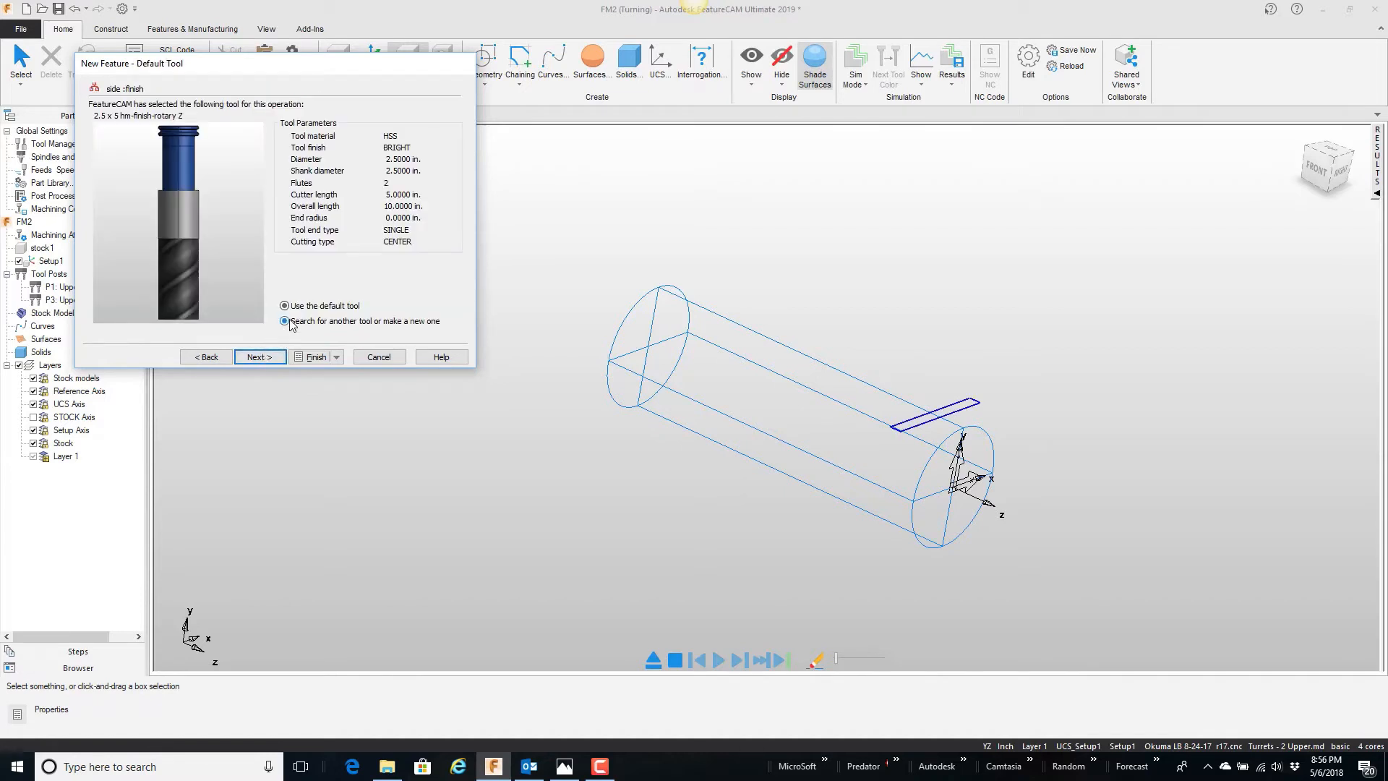
{"action": "left_click", "coordinate": [273, 359]}
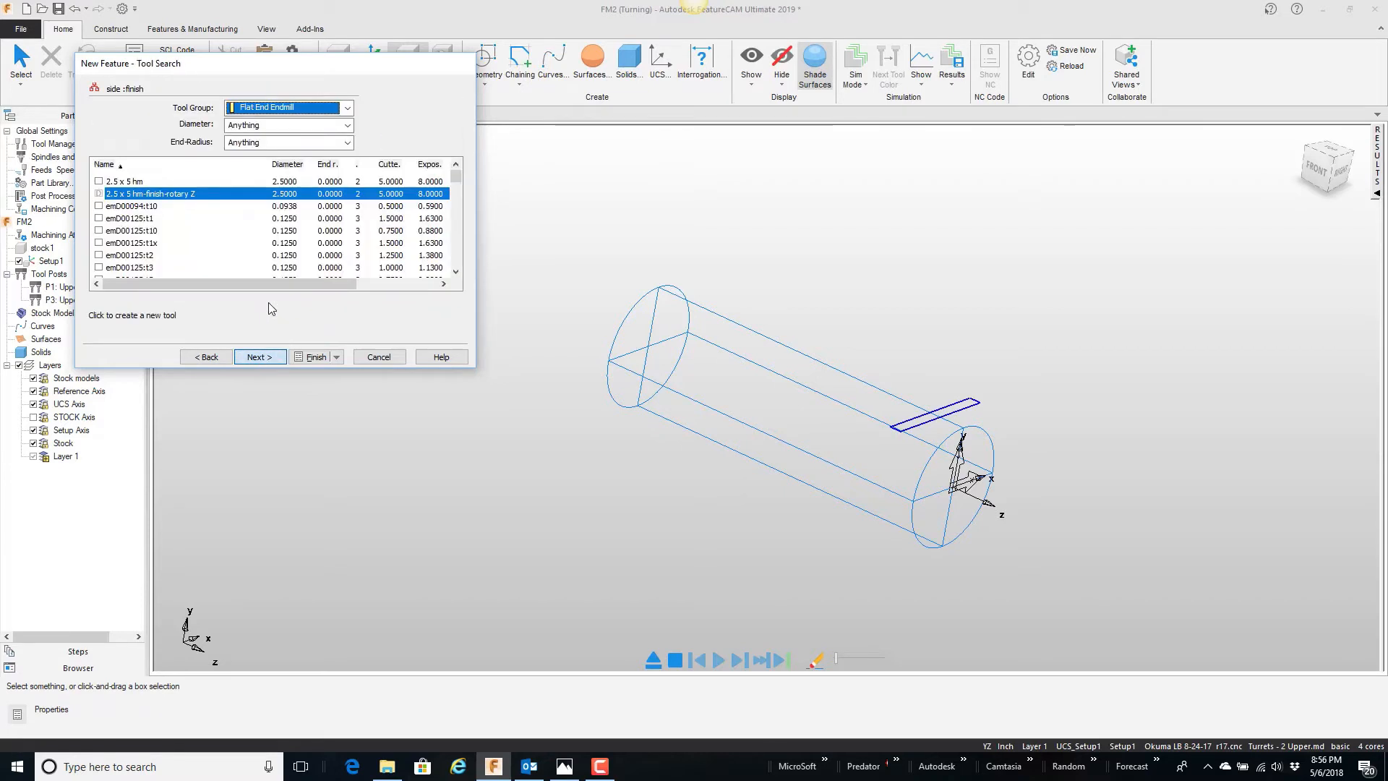
{"action": "left_click", "coordinate": [274, 126]}
{"action": "type", "text": "."}
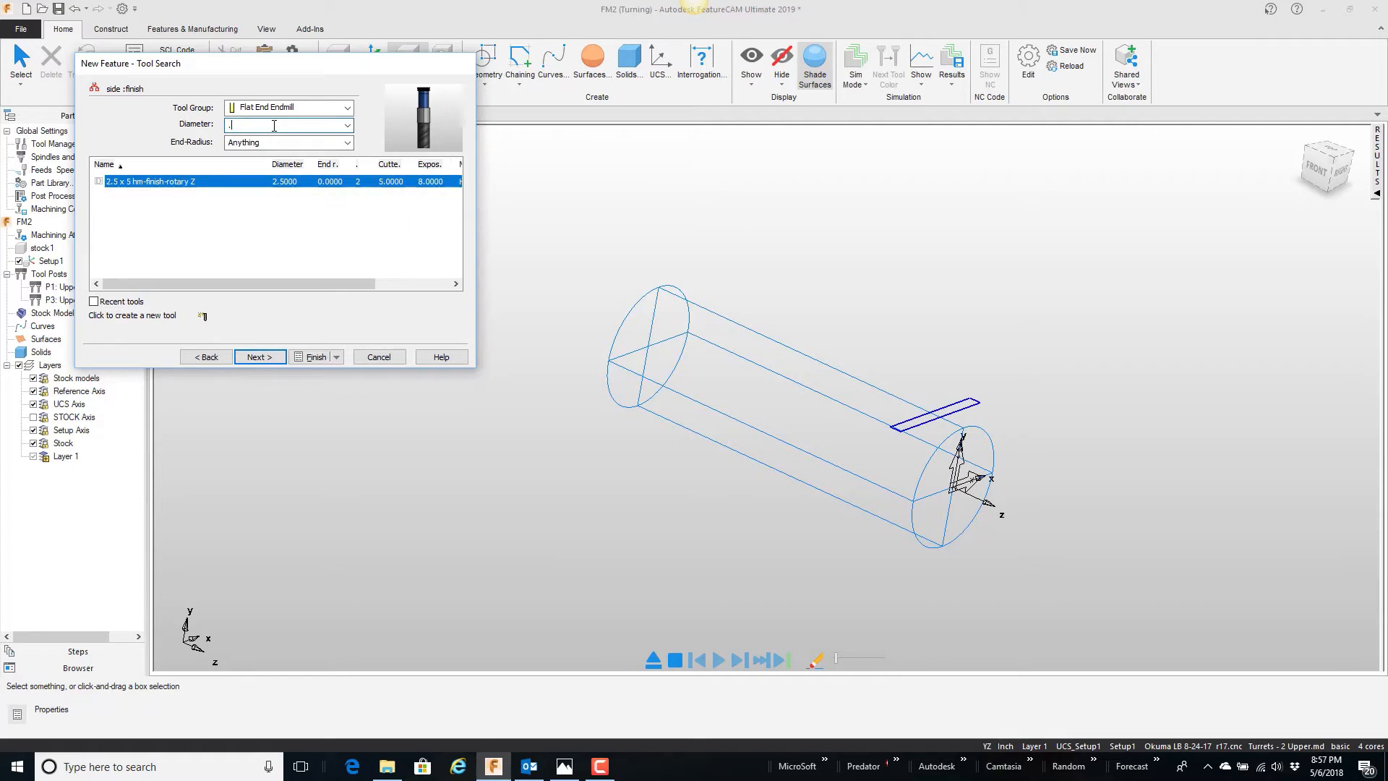
{"action": "type", "text": "75"}
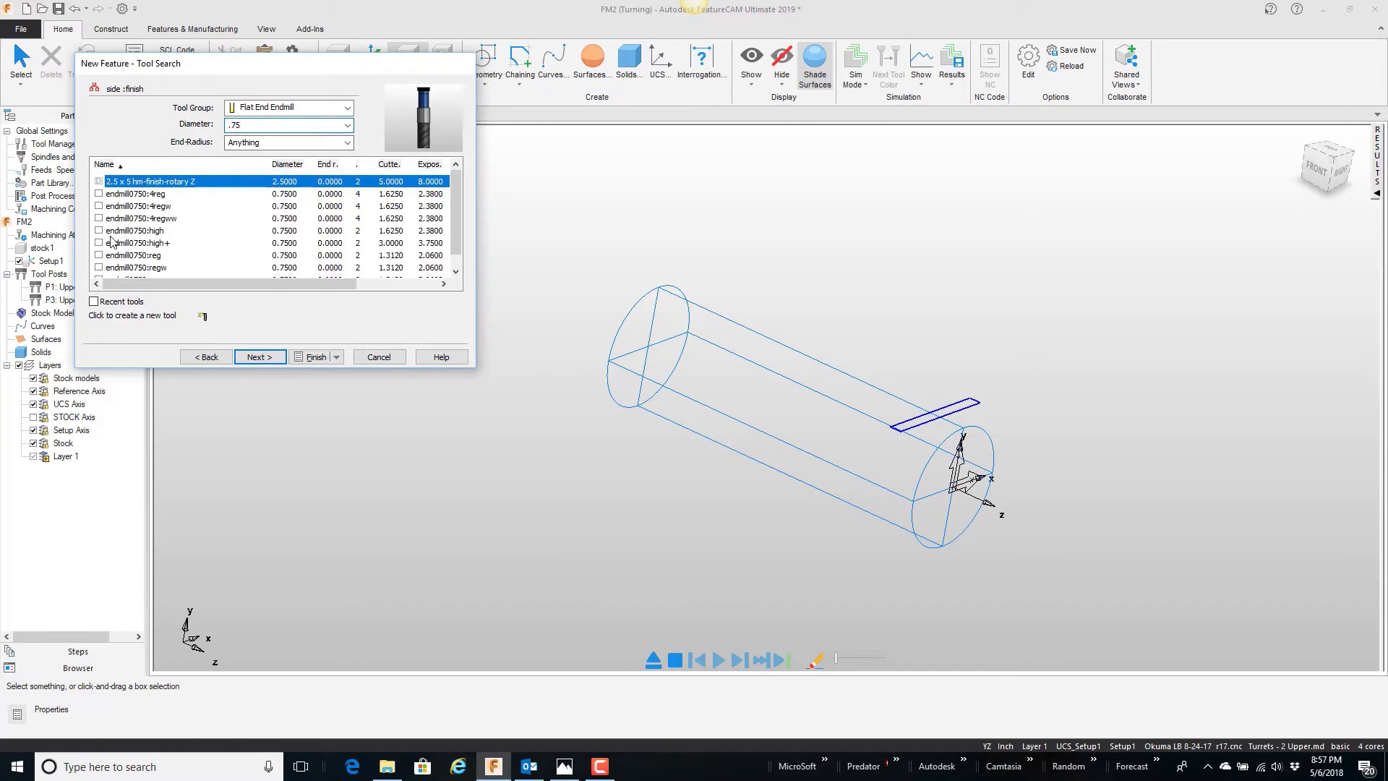
{"action": "left_click", "coordinate": [107, 257]}
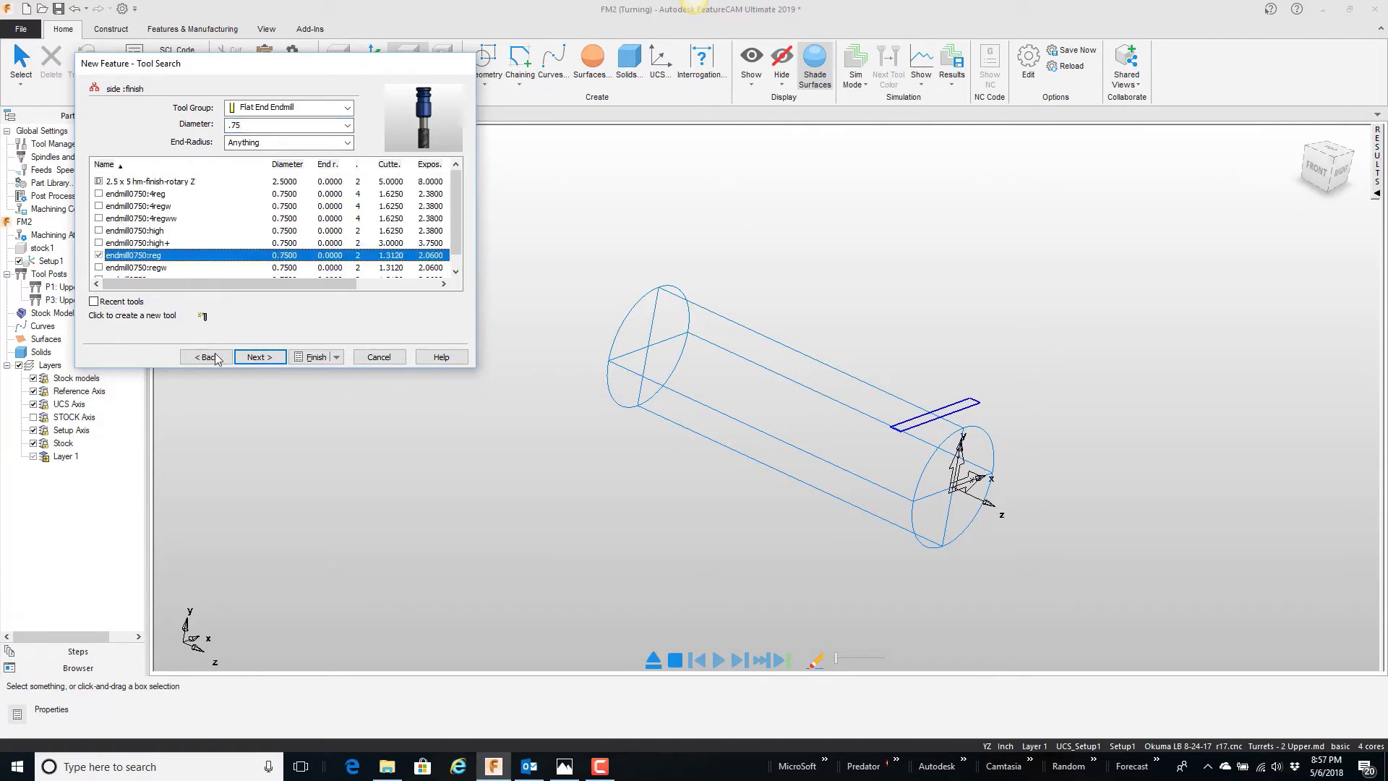
{"action": "left_click", "coordinate": [316, 357]}
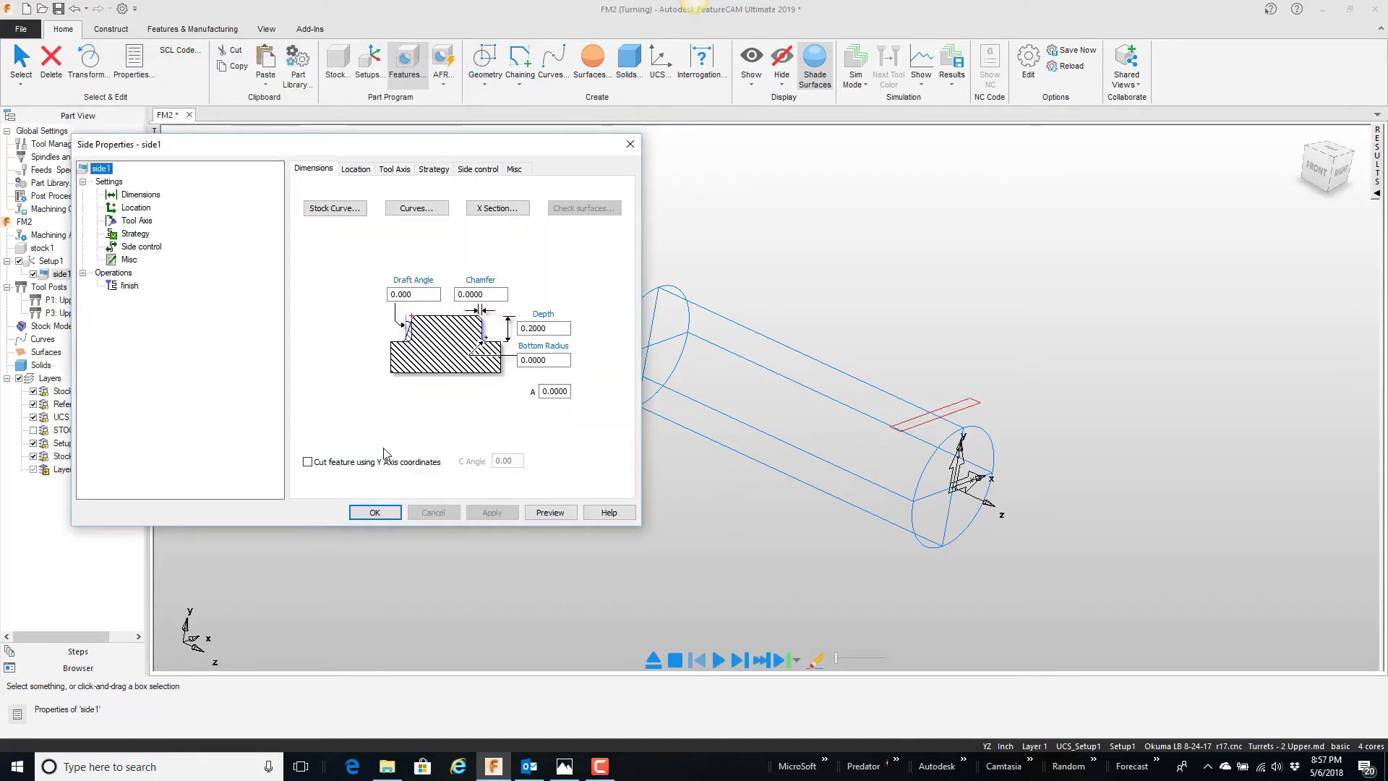
{"action": "left_click", "coordinate": [376, 512]}
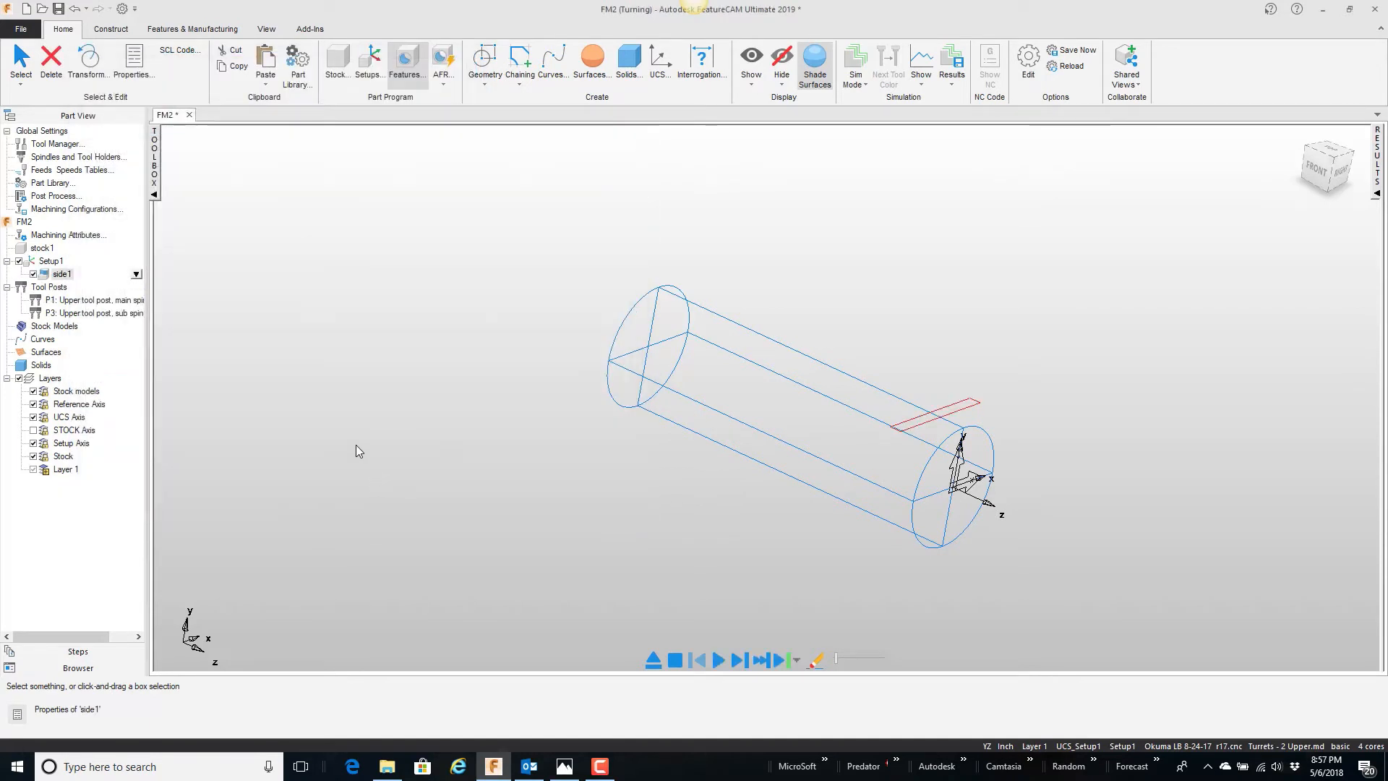
Step: Run the machining simulation of the new Side feature, stop it and inspect the feature on the wireframe stock
{"action": "left_click", "coordinate": [740, 659]}
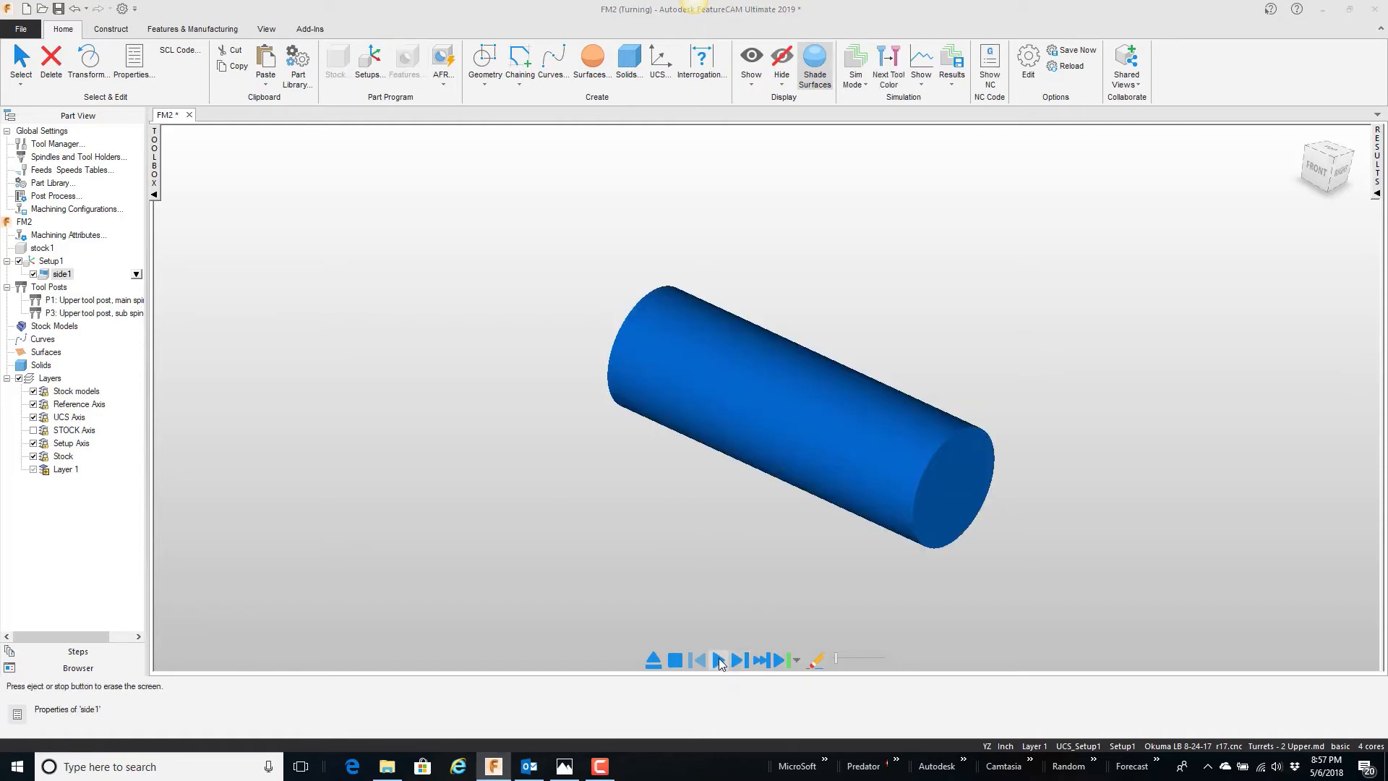
{"action": "left_click", "coordinate": [676, 659]}
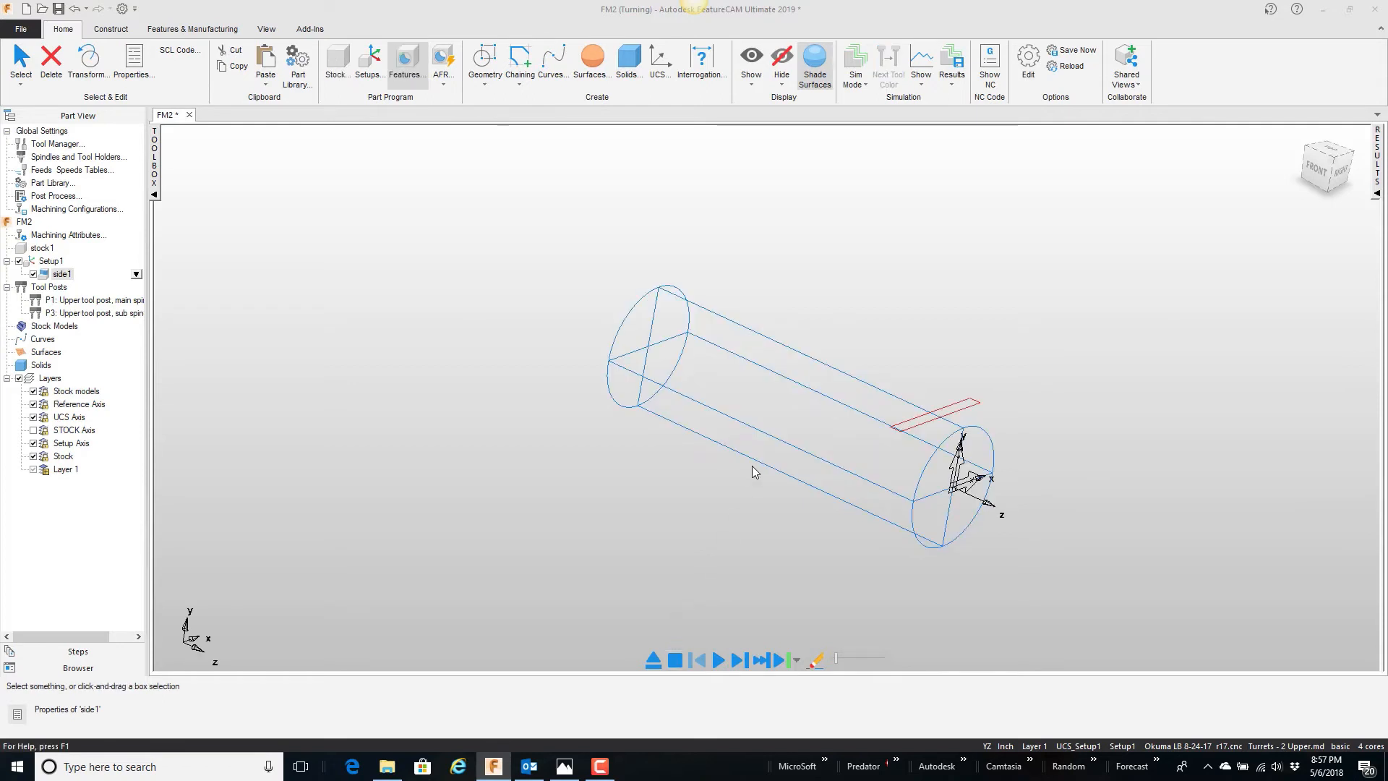
{"action": "mouse_move", "coordinate": [967, 423]}
{"action": "middle_mouse_down"}
{"action": "mouse_move", "coordinate": [853, 368]}
{"action": "mouse_move", "coordinate": [876, 357]}
{"action": "mouse_move", "coordinate": [964, 433]}
{"action": "middle_mouse_up"}
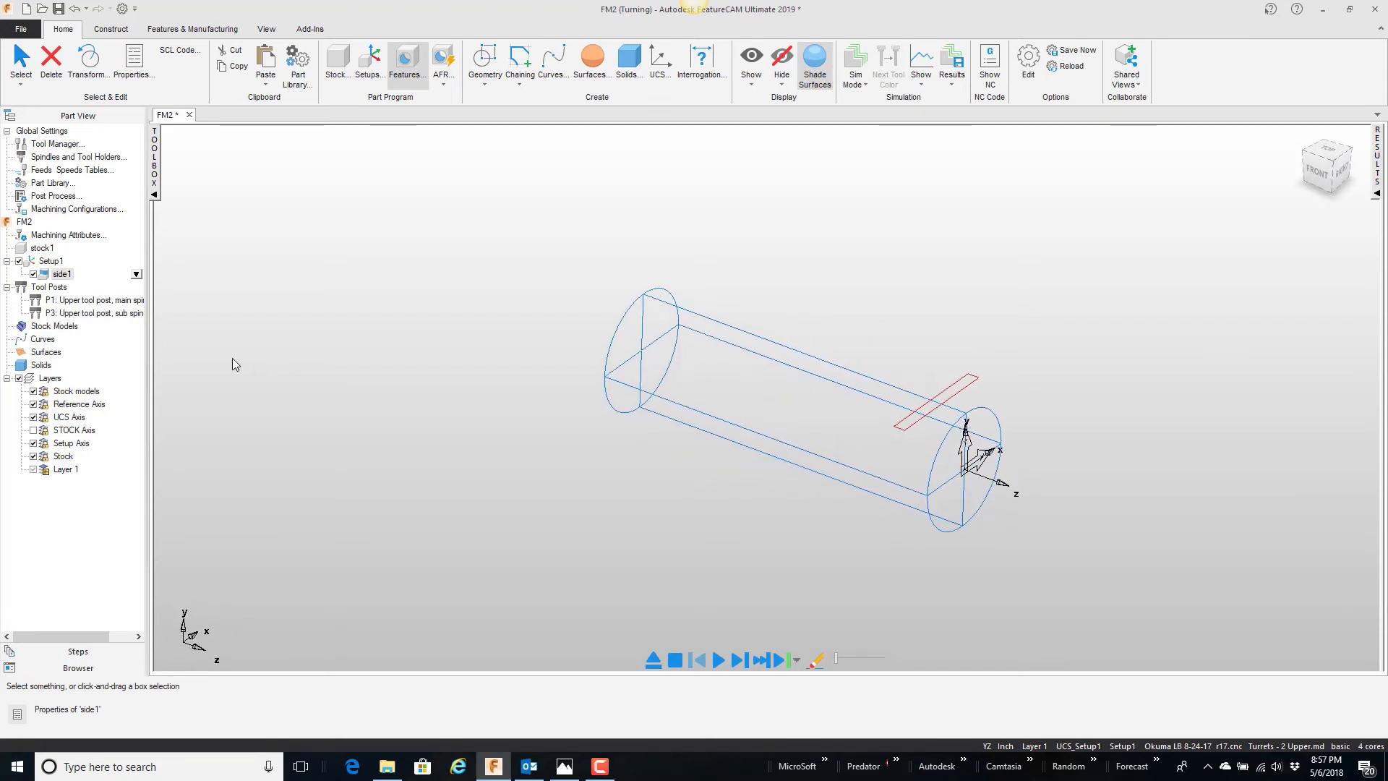
Step: Set the Total stock milling attribute of side1's finish operation to 0 and apply it
{"action": "double_click", "coordinate": [63, 275]}
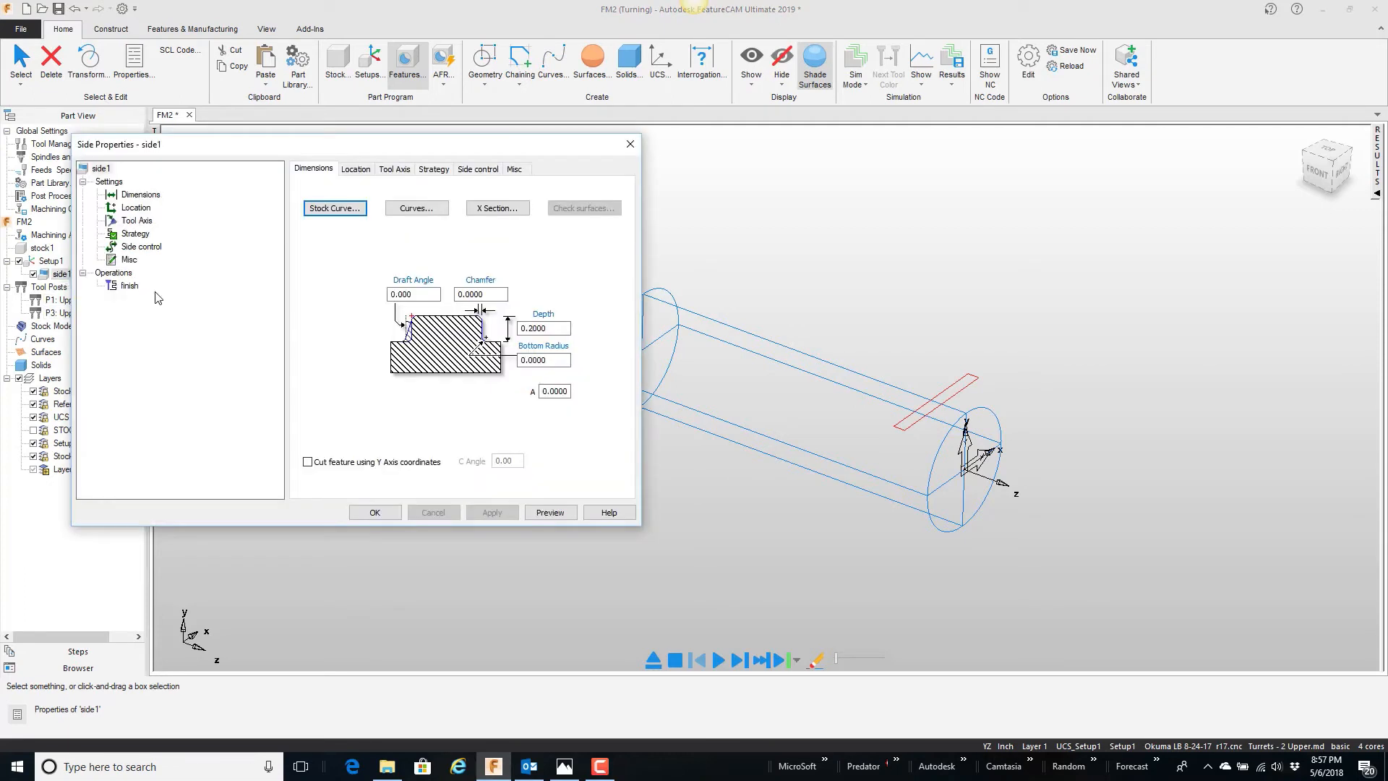
{"action": "left_click", "coordinate": [130, 285]}
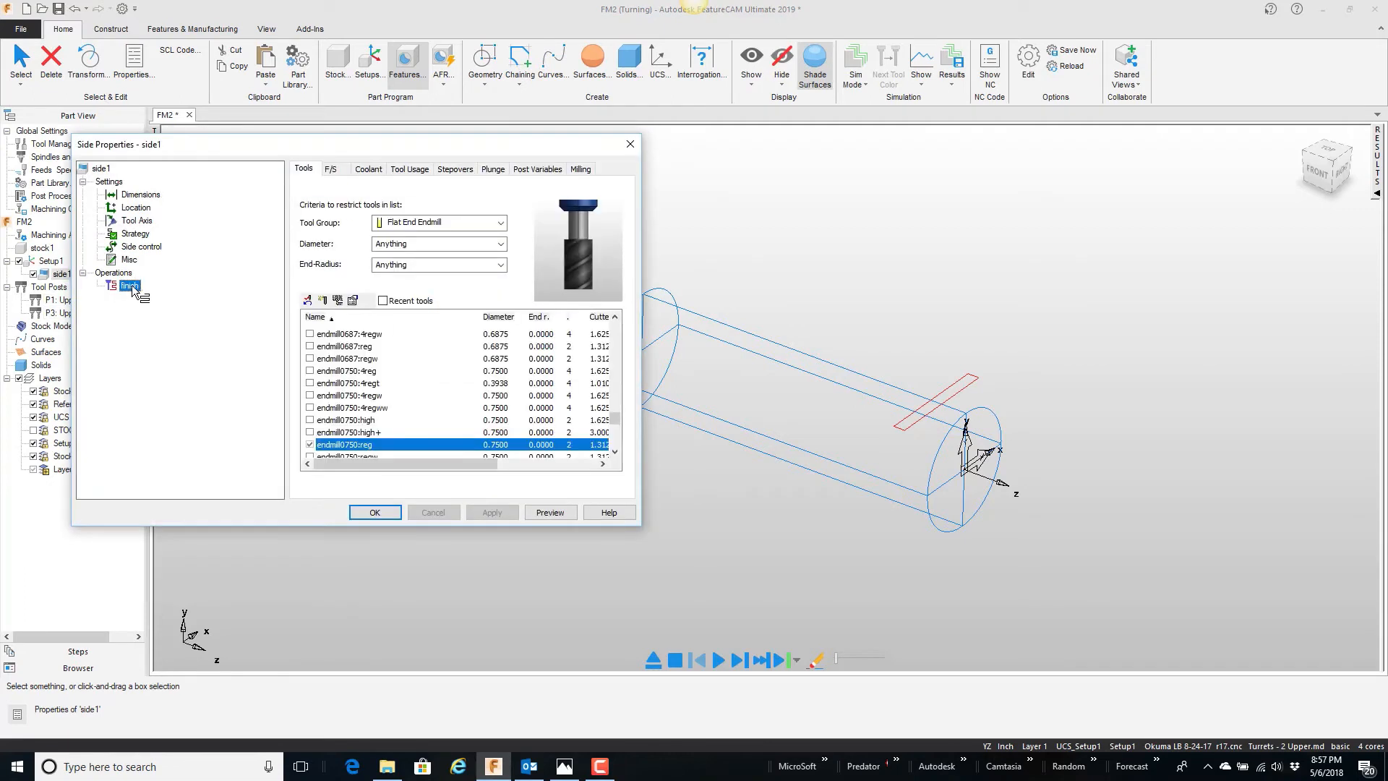
{"action": "left_click", "coordinate": [581, 171]}
{"action": "left_click", "coordinate": [335, 340]}
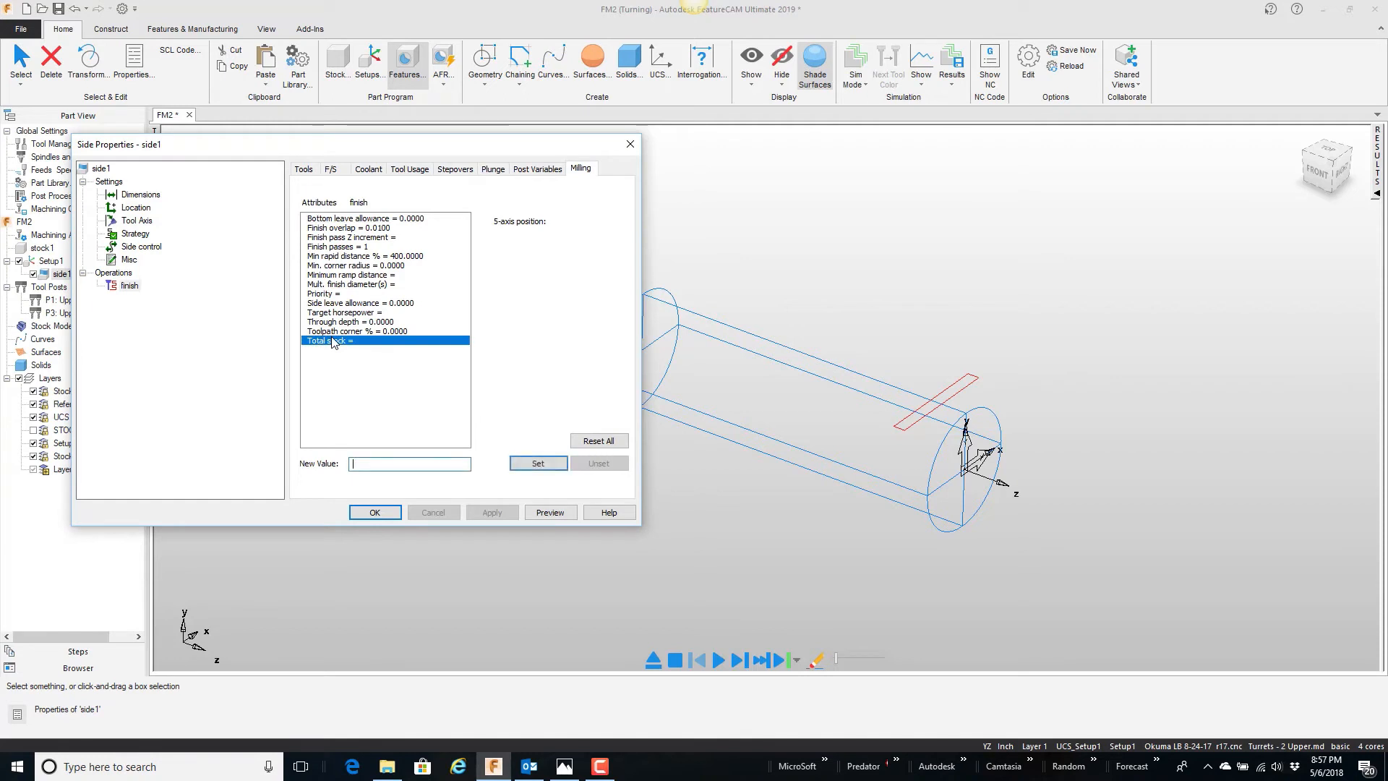
{"action": "left_click", "coordinate": [538, 463]}
{"action": "left_click", "coordinate": [500, 512]}
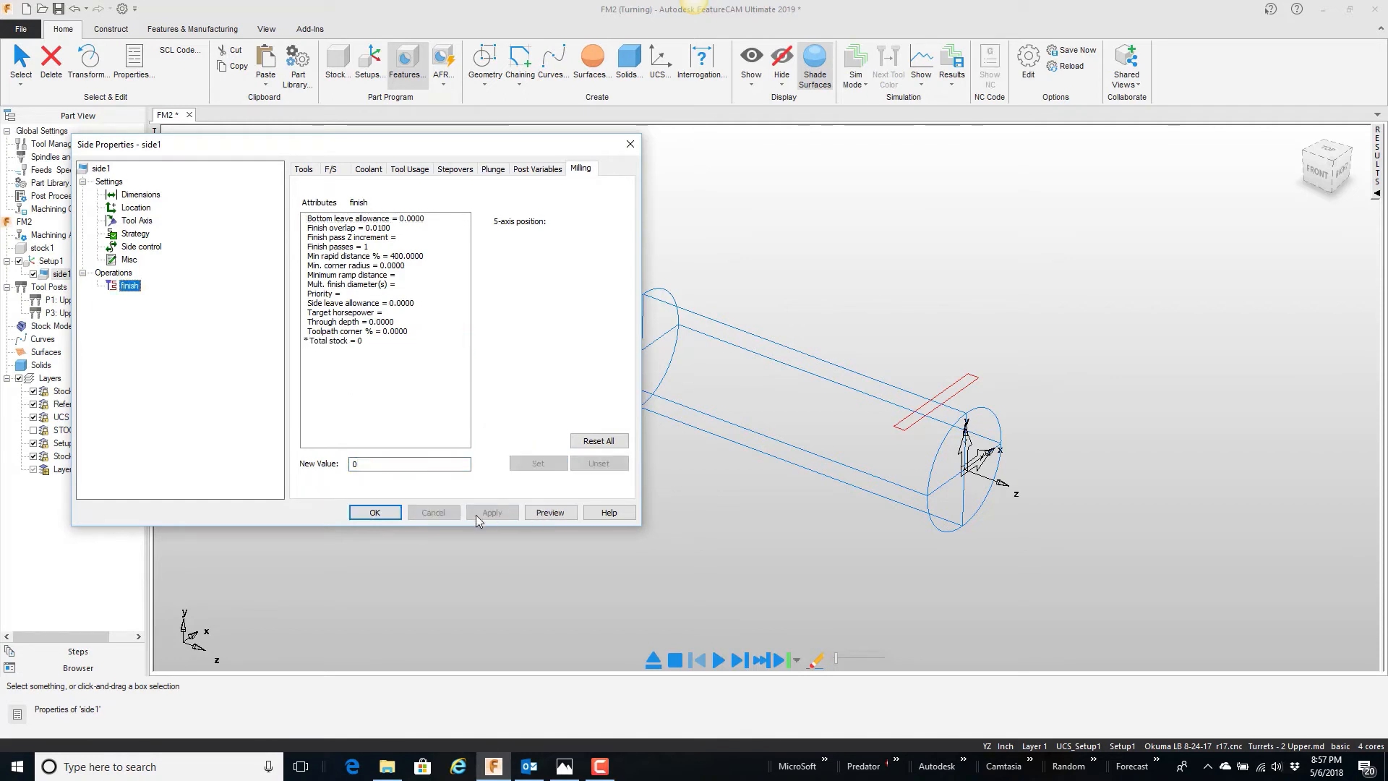
{"action": "left_click", "coordinate": [375, 513]}
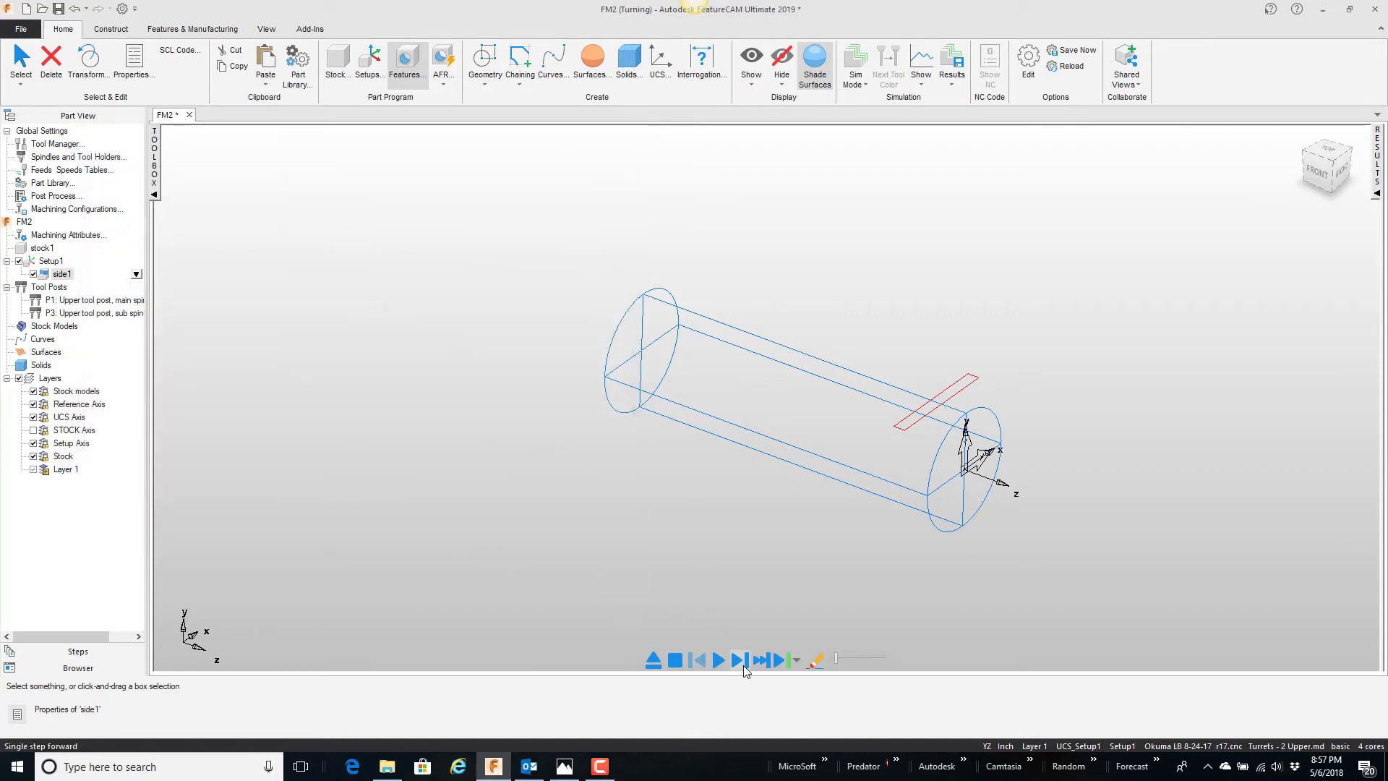
Step: Simulate side1 with the zero total stock setting to check the rotary Z toolpath, and stop the simulation
{"action": "left_click", "coordinate": [739, 659]}
{"action": "left_click", "coordinate": [739, 660]}
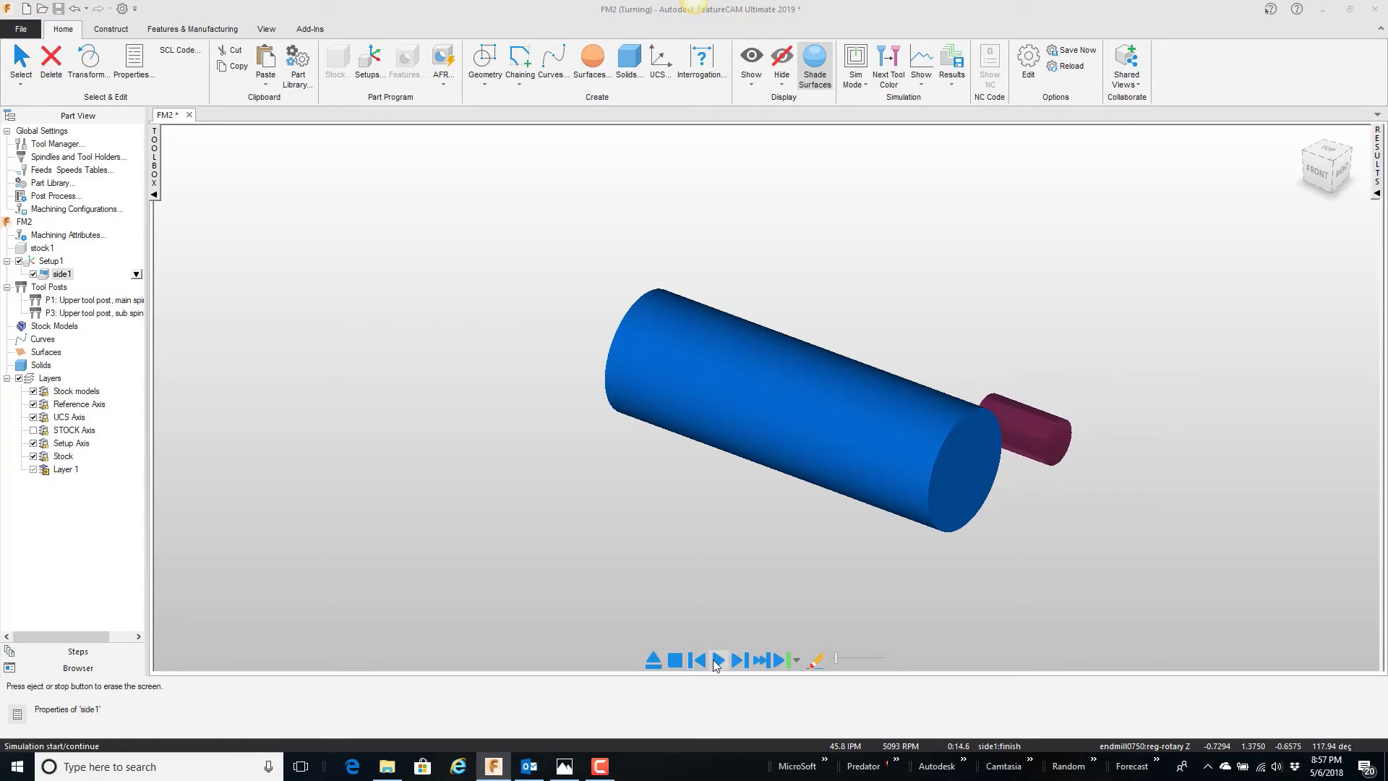
{"action": "left_click", "coordinate": [714, 661]}
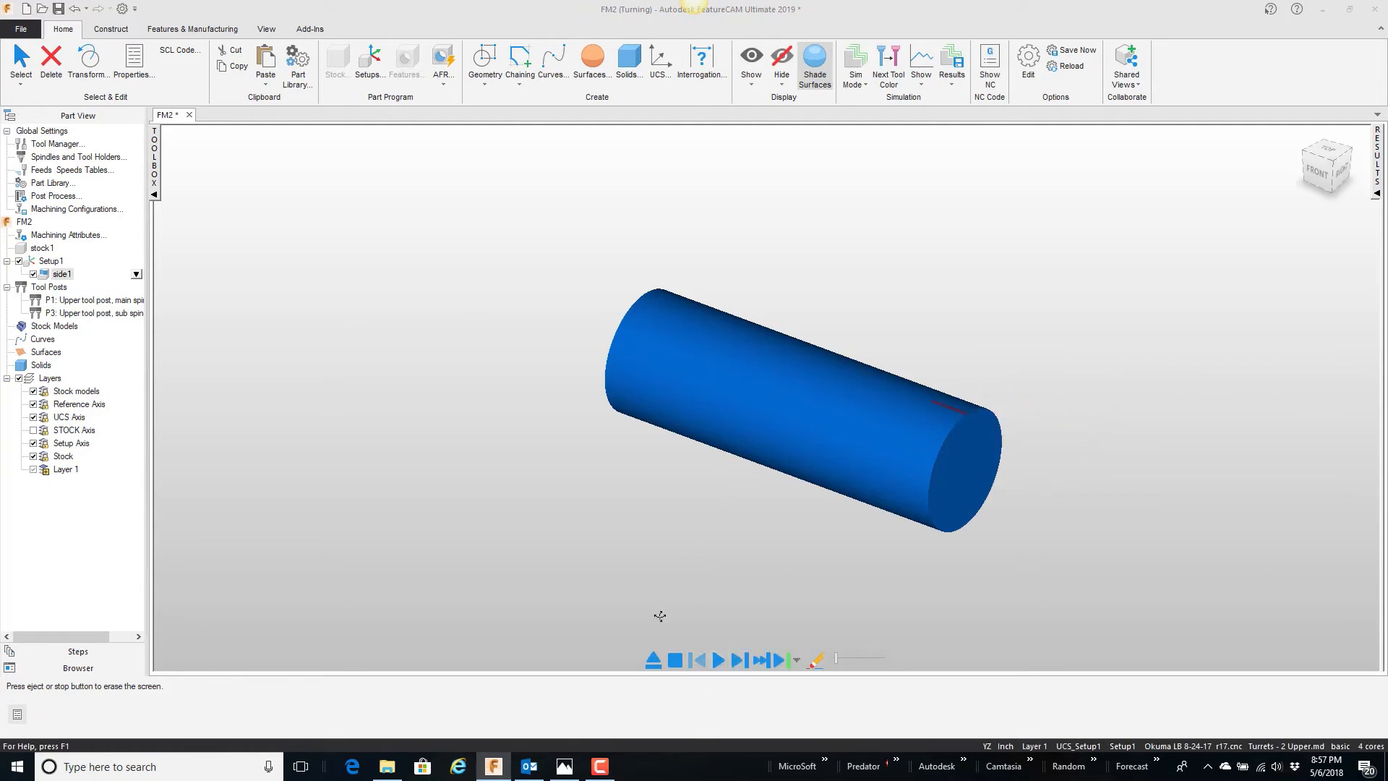
{"action": "left_click", "coordinate": [675, 660]}
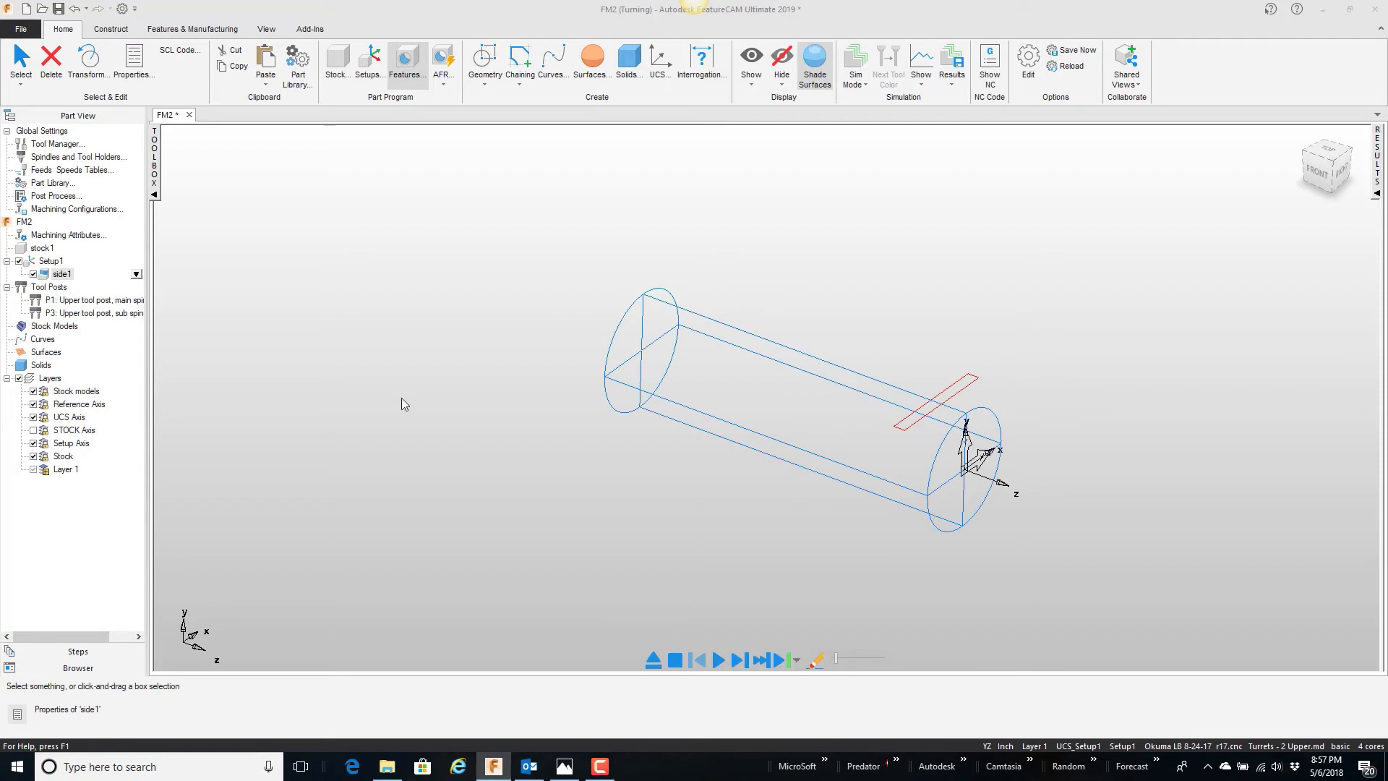
Step: Unset the Total stock milling attribute of side1's finish operation
{"action": "double_click", "coordinate": [64, 275]}
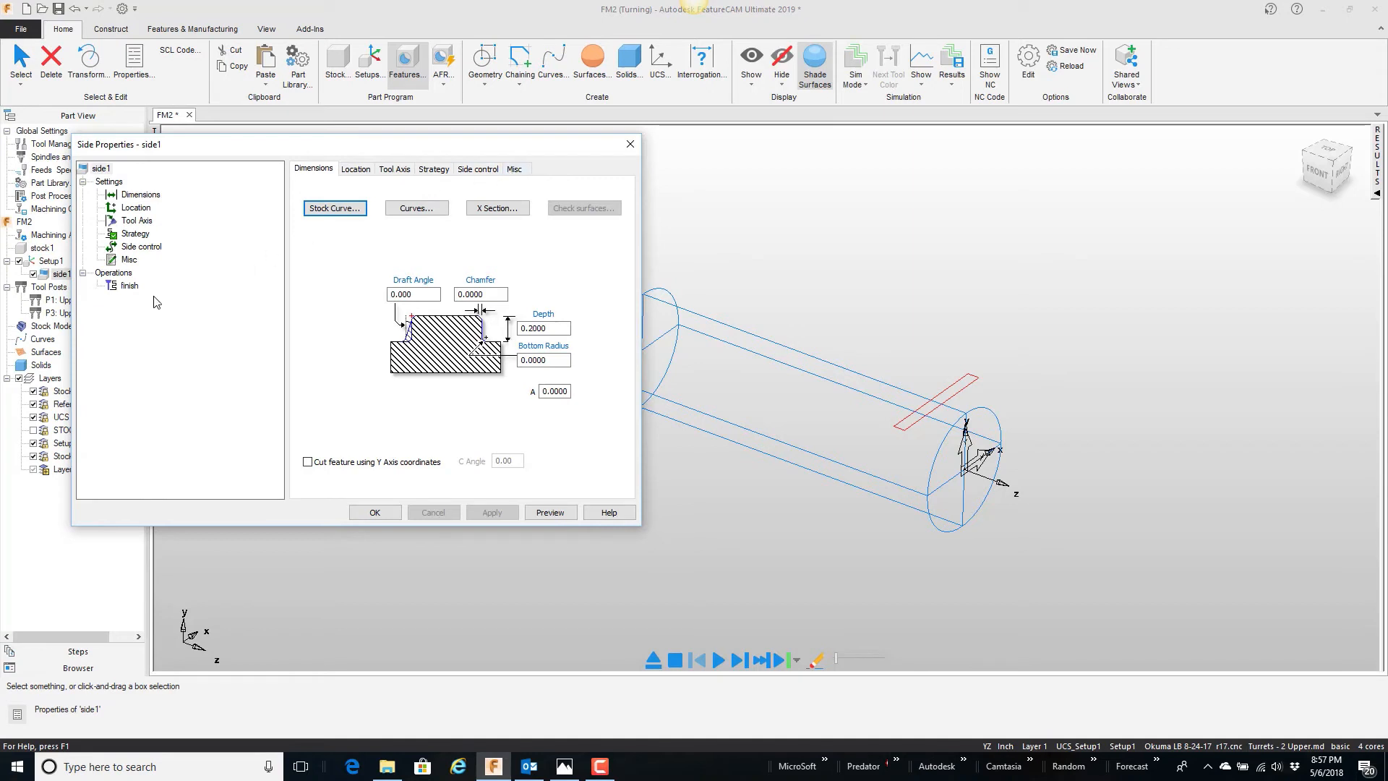
{"action": "left_click", "coordinate": [132, 286]}
{"action": "left_click", "coordinate": [580, 169]}
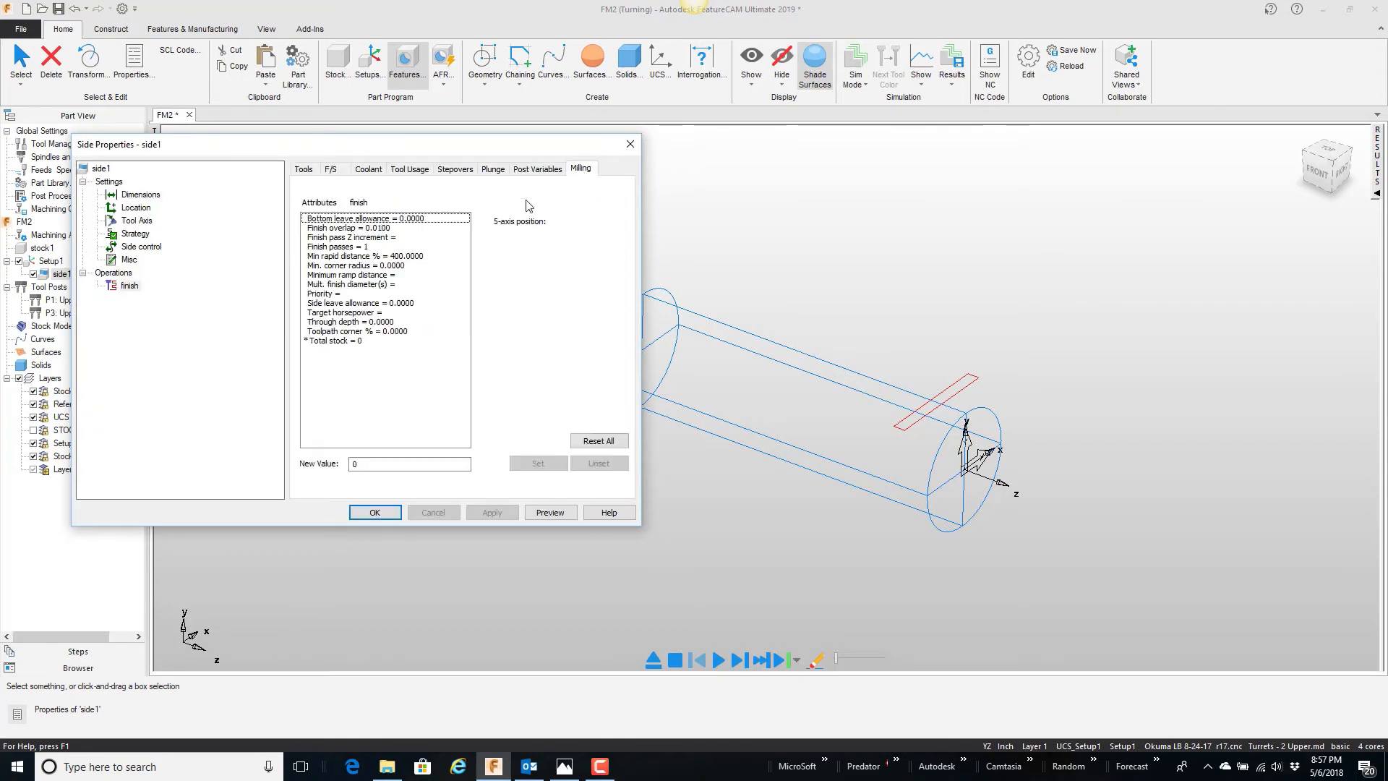
{"action": "left_click", "coordinate": [337, 341]}
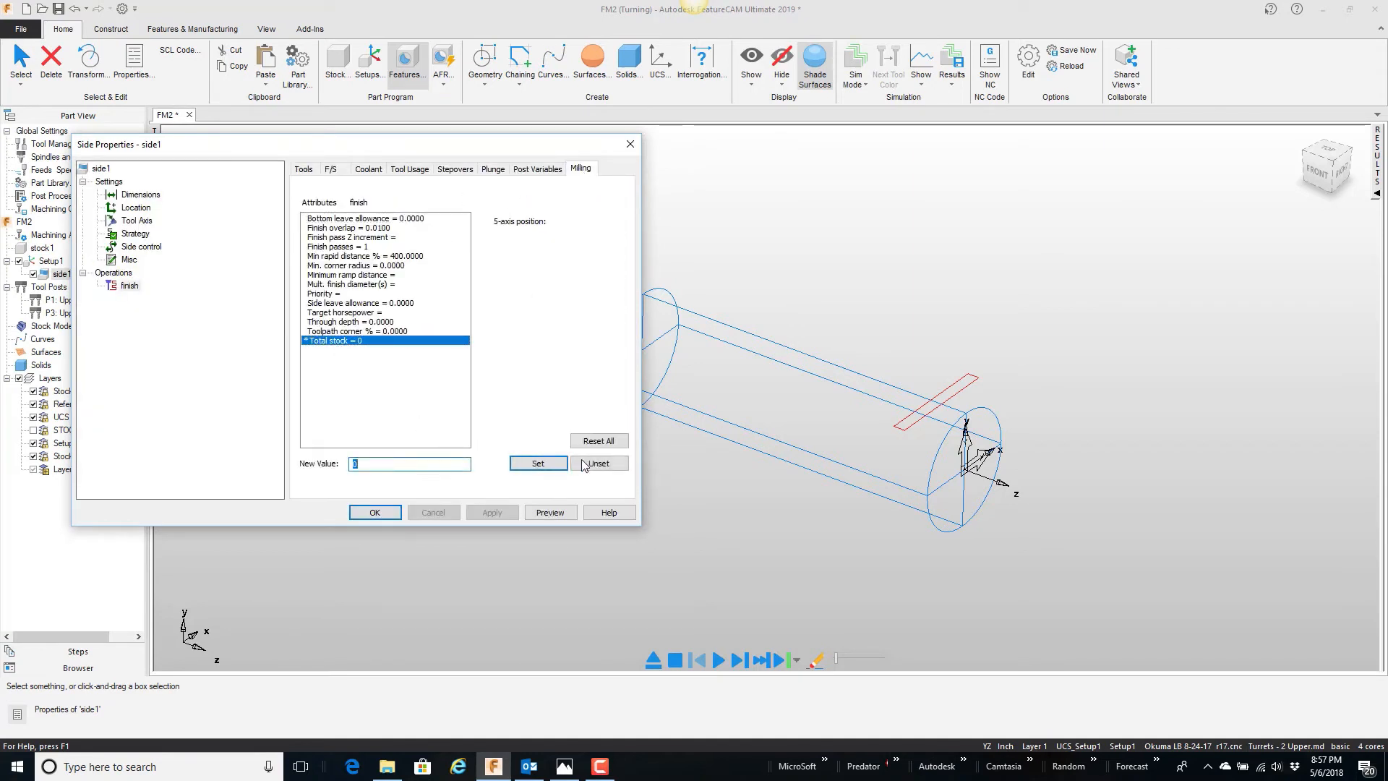
{"action": "left_click", "coordinate": [584, 464]}
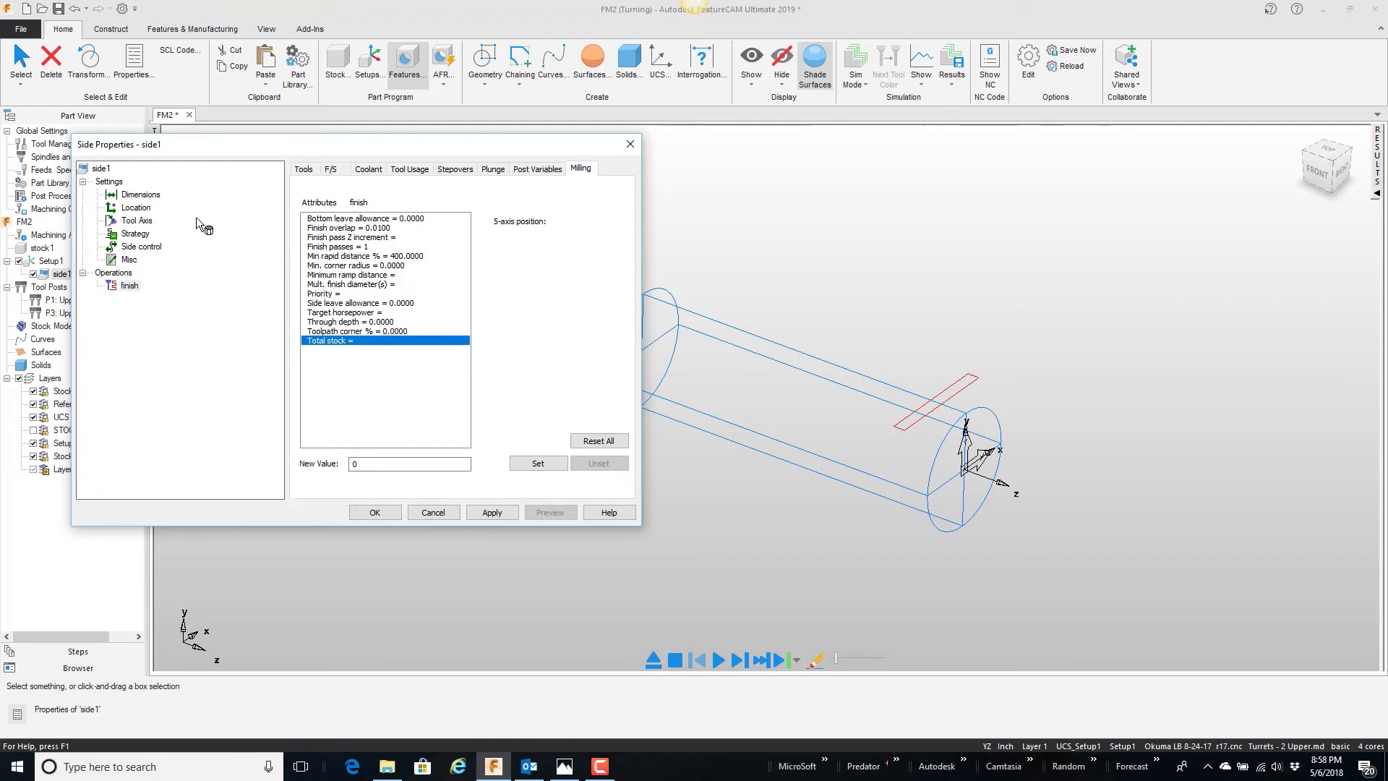
Step: Switch side1's tool axis to a rotary X tool with a B angle of 90.0 and apply it
{"action": "left_click", "coordinate": [146, 219]}
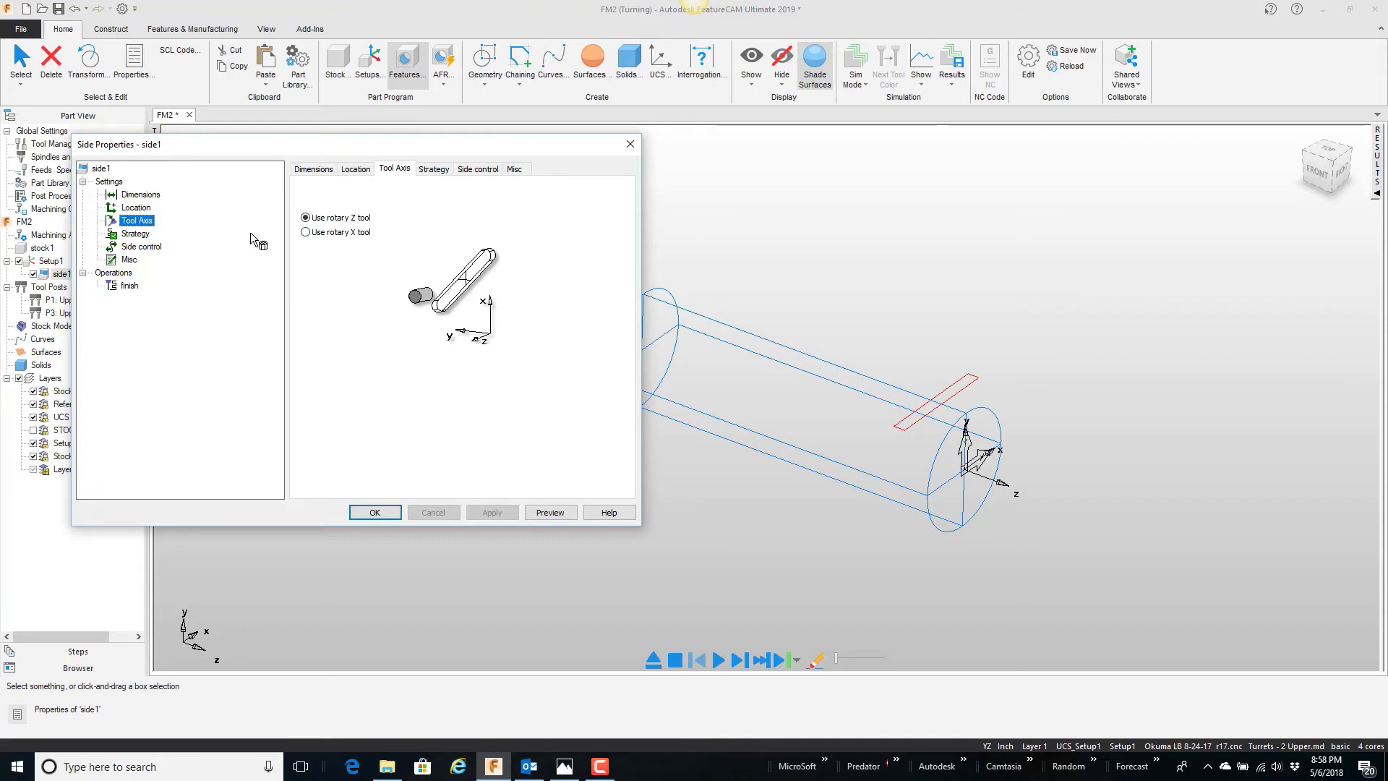
{"action": "left_click", "coordinate": [305, 232]}
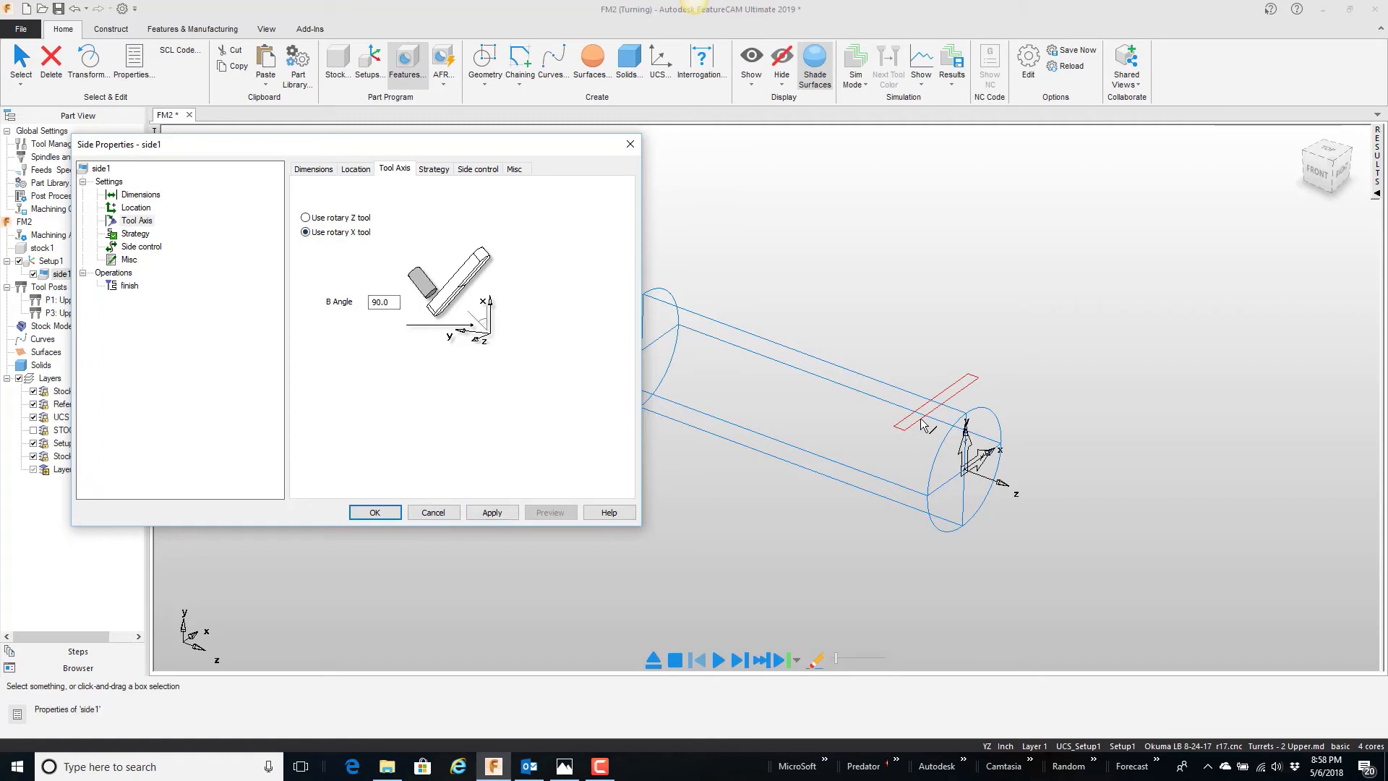
{"action": "left_click", "coordinate": [494, 512]}
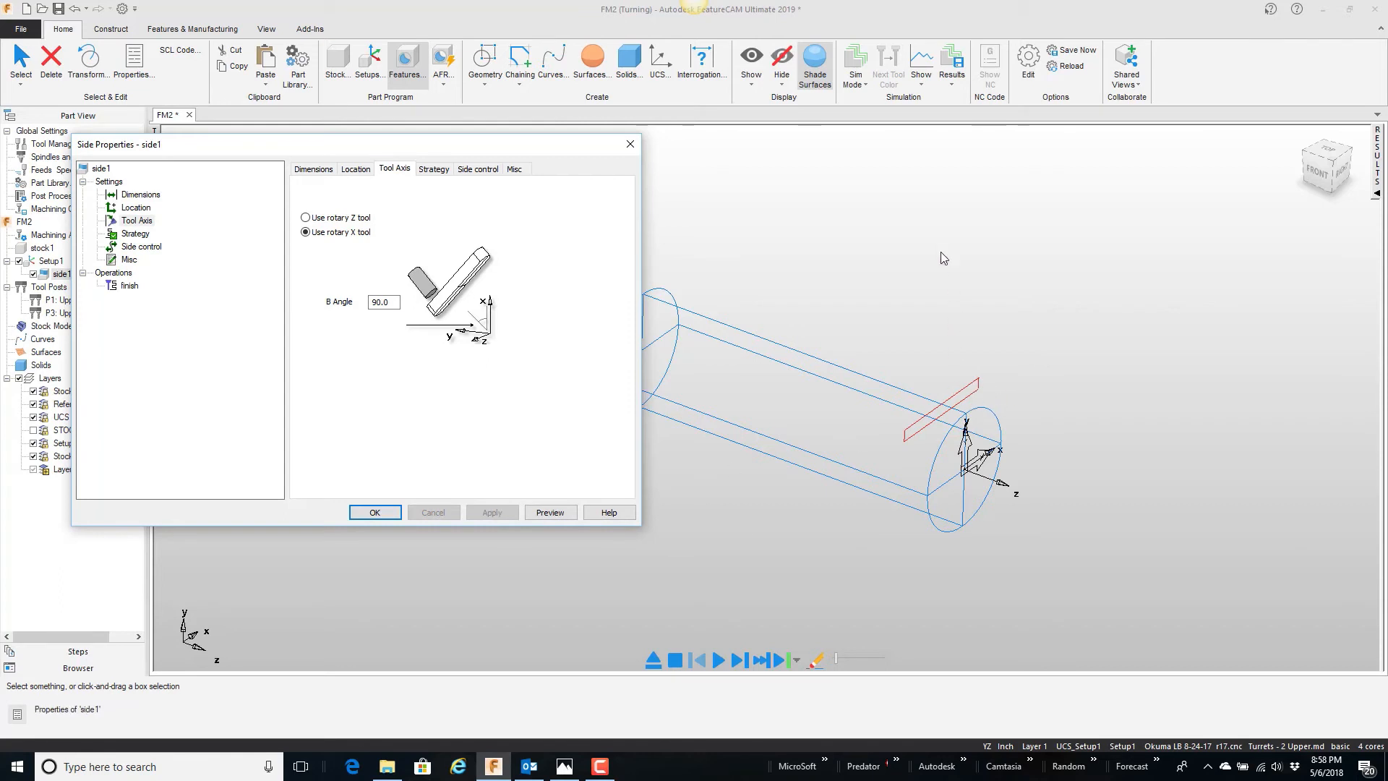
Step: Set the machining side of side1's curve to Reverse and accept the feature properties
{"action": "left_click", "coordinate": [477, 171]}
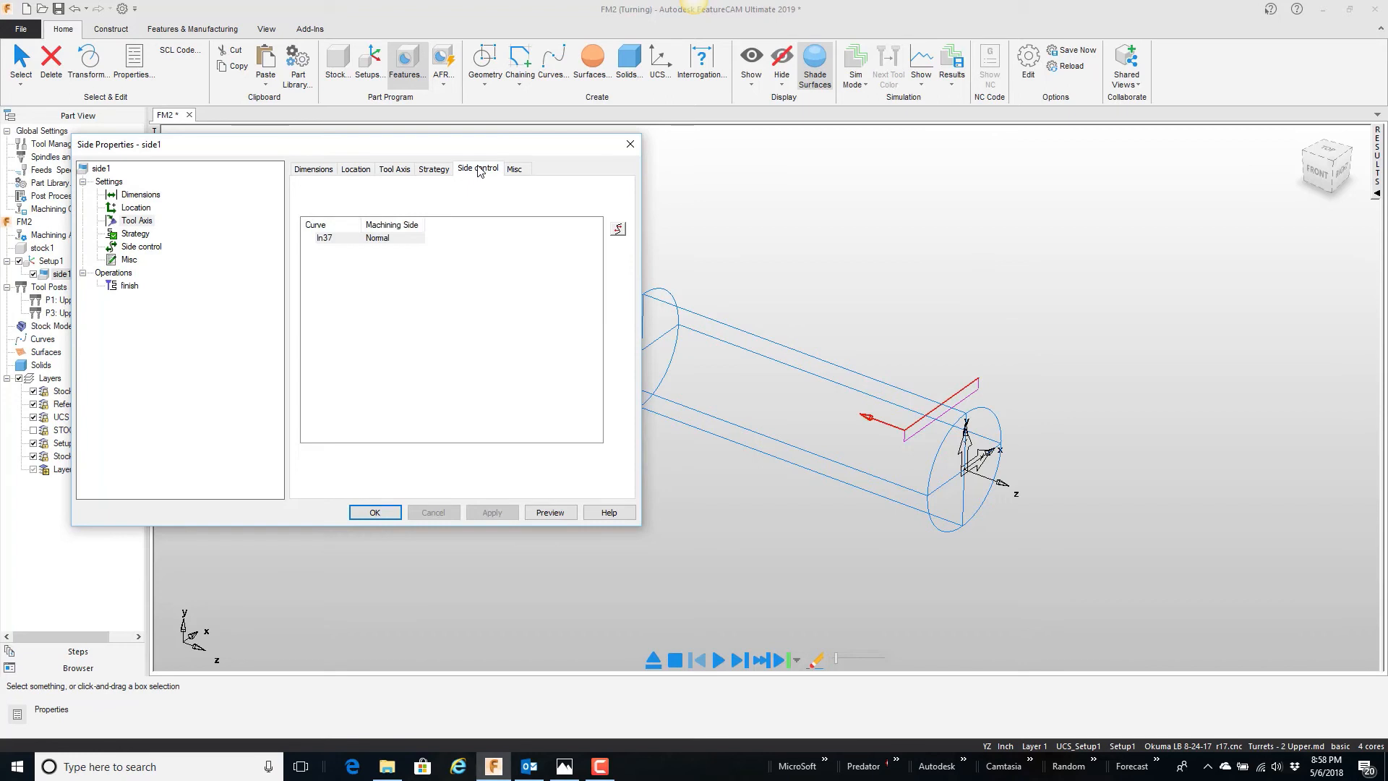
{"action": "left_click", "coordinate": [619, 229]}
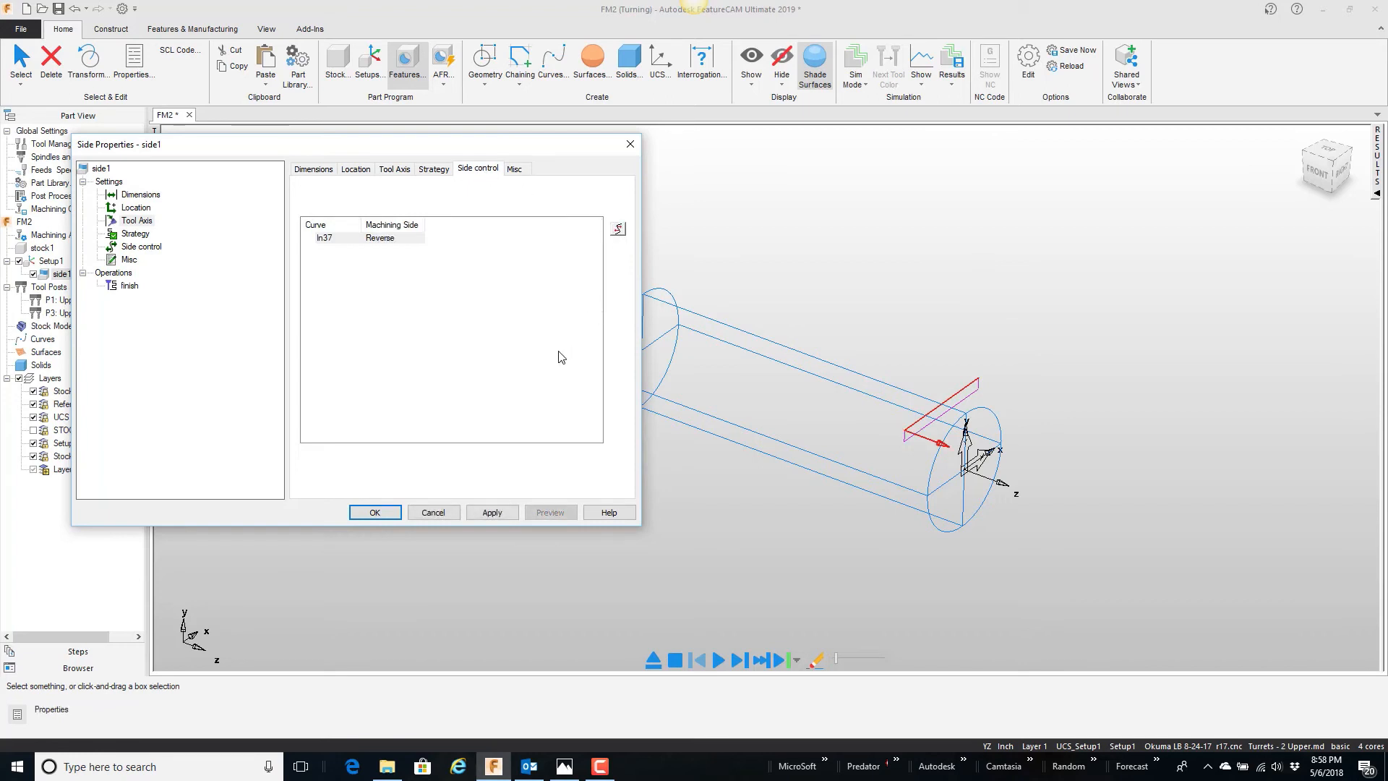
{"action": "middle_click_drag", "start_coordinate": [798, 364], "coordinate": [898, 363]}
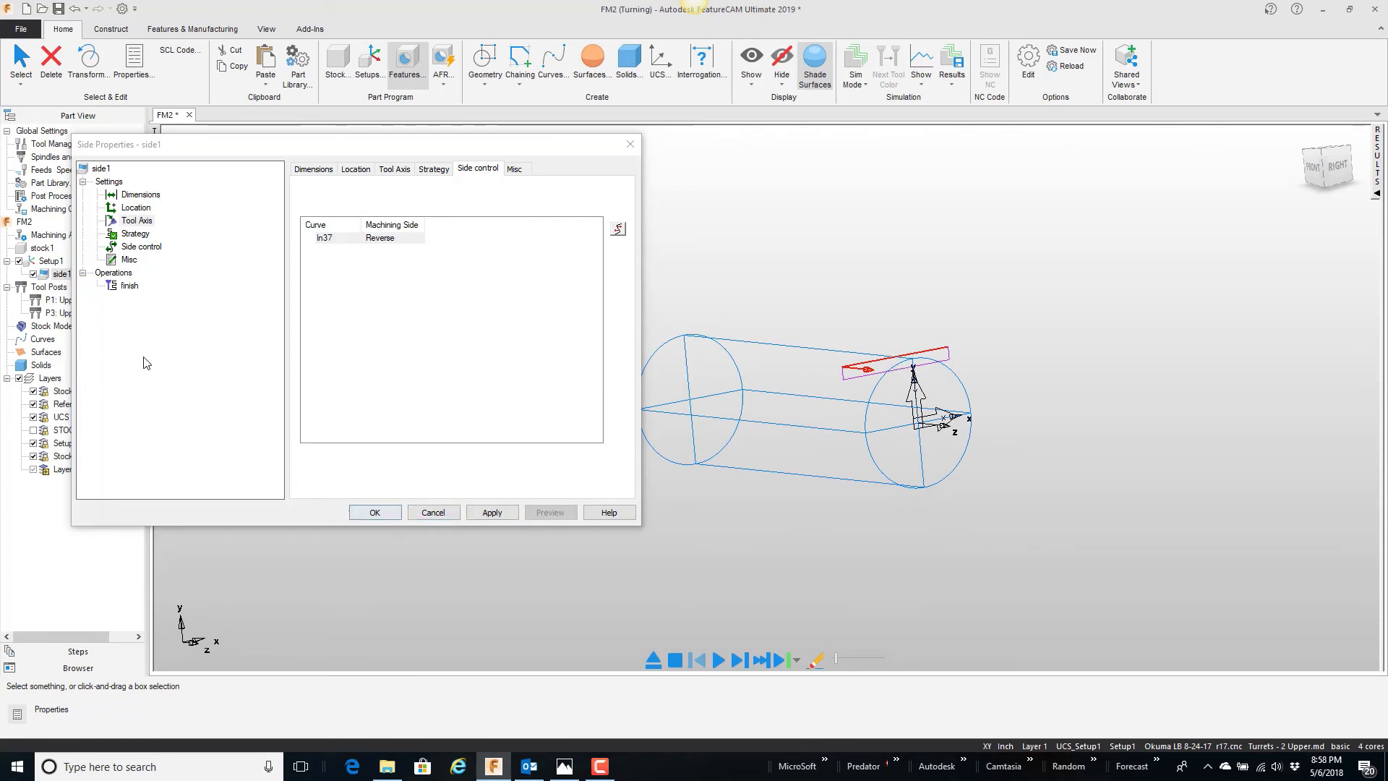
{"action": "left_click", "coordinate": [376, 513]}
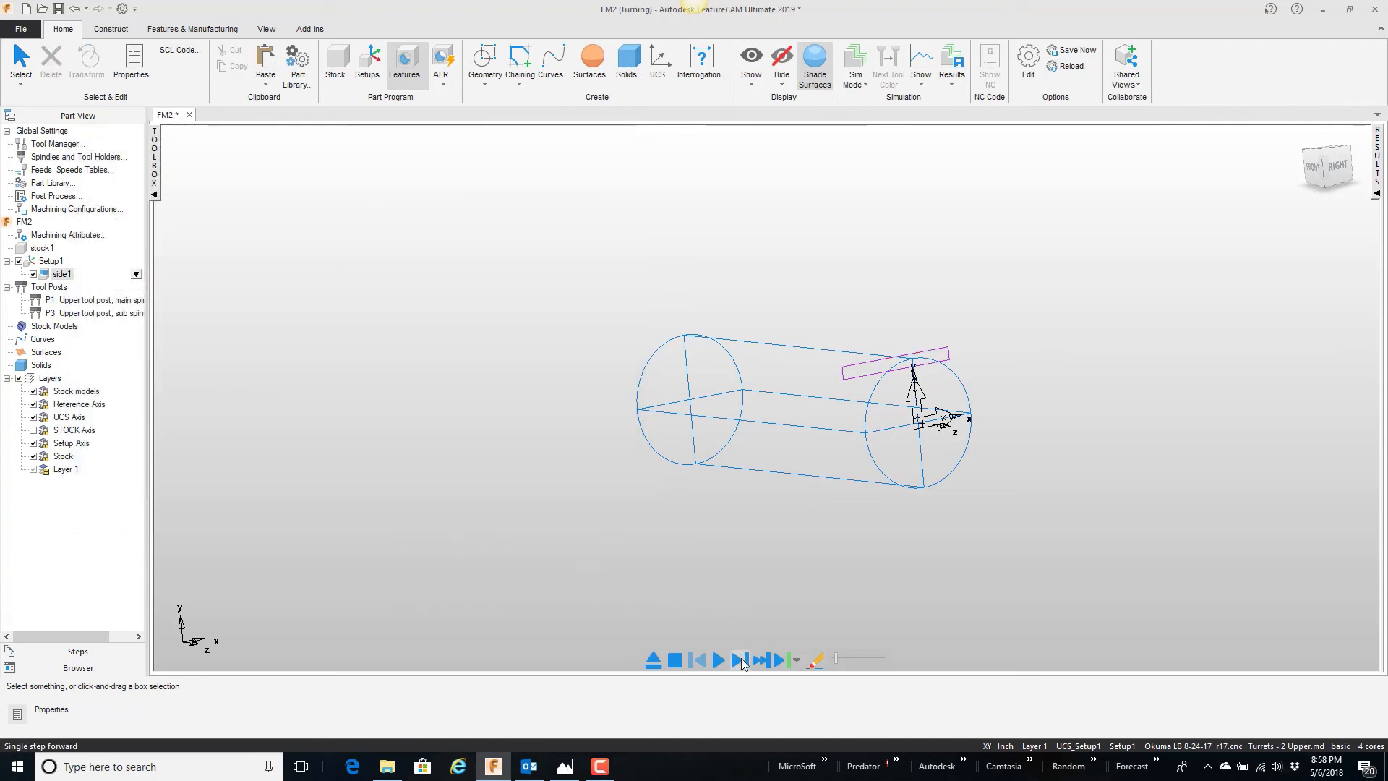
Step: Step through the simulation of side1 with the rotary X tool, viewing the cut at the front end of the stock
{"action": "left_click", "coordinate": [740, 659]}
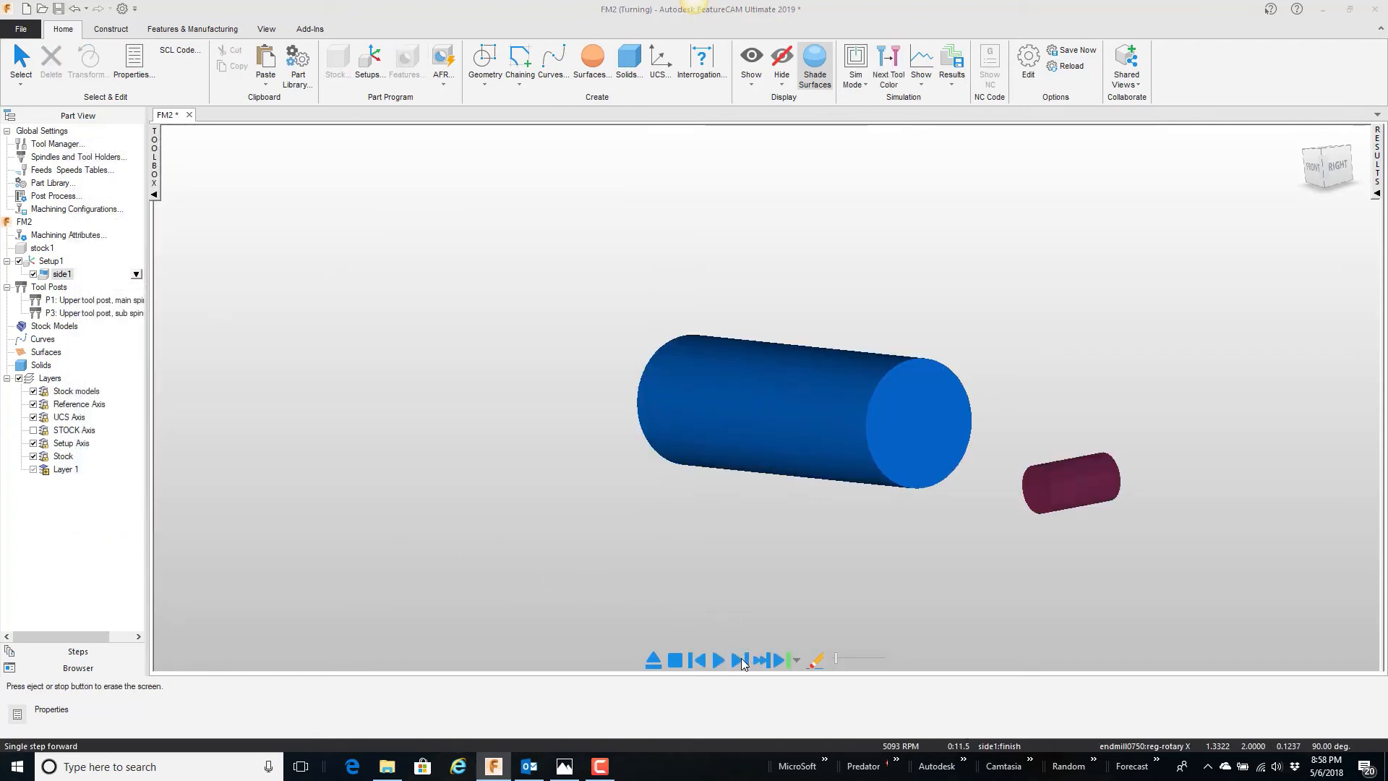
{"action": "middle_click_drag", "start_coordinate": [810, 482], "coordinate": [720, 646]}
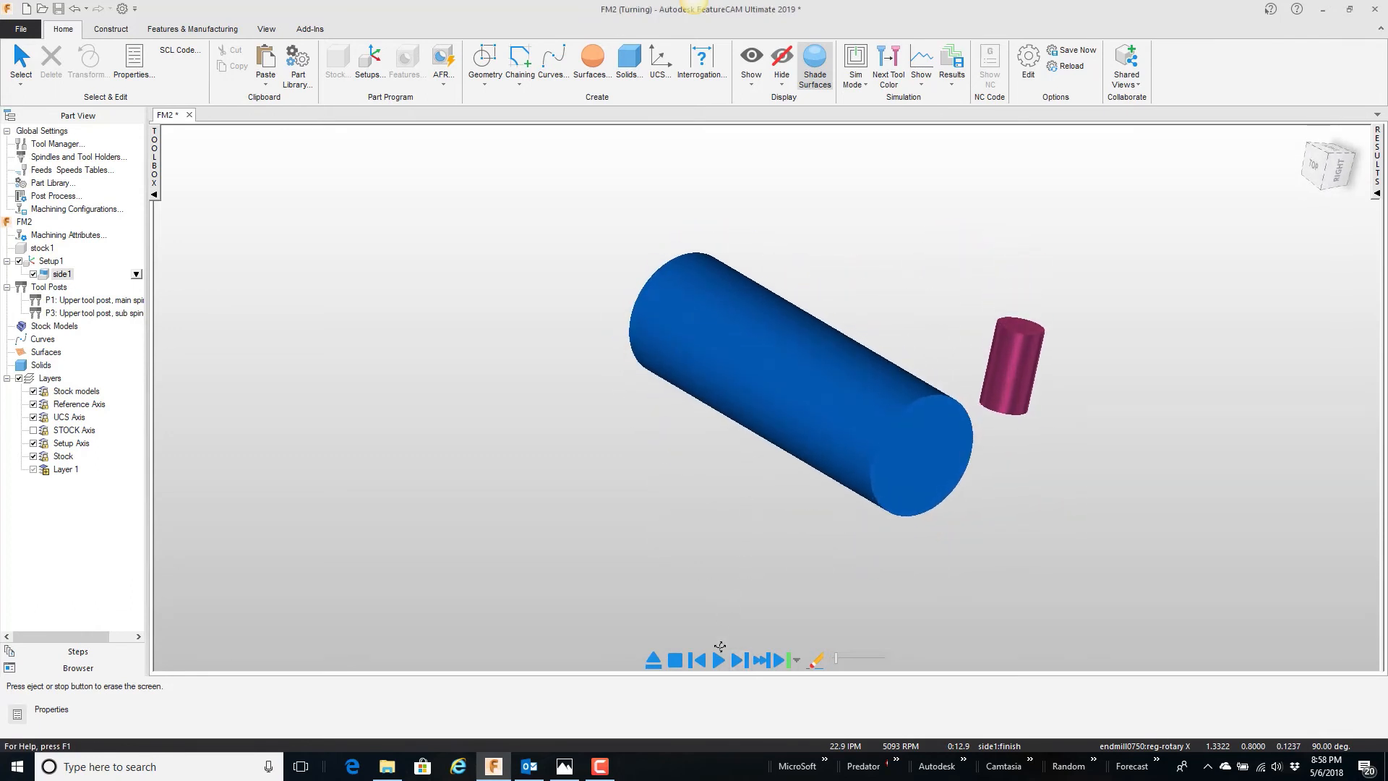
{"action": "left_click", "coordinate": [740, 659]}
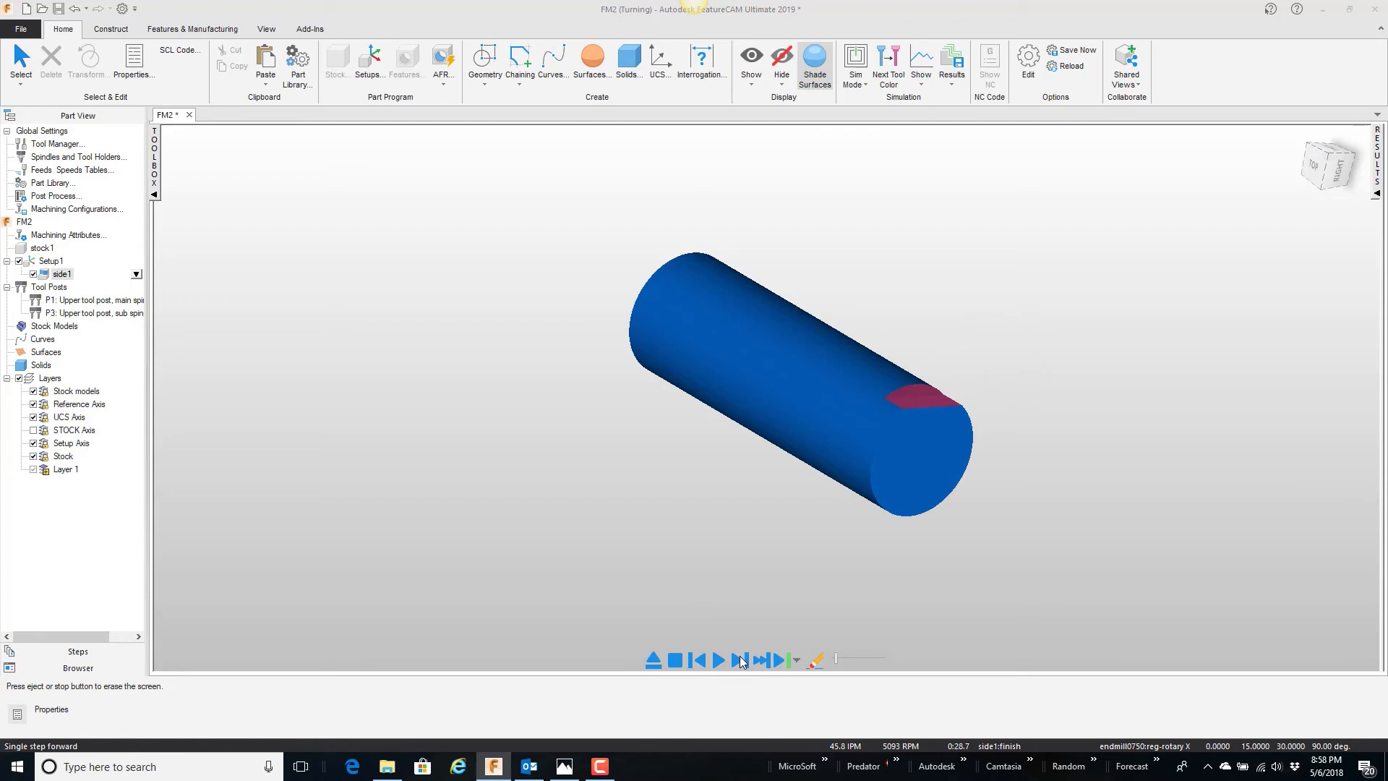
Step: Clear the simulation and start a Turn/Mill Pattern feature that uses side1 as its base
{"action": "left_click", "coordinate": [675, 659]}
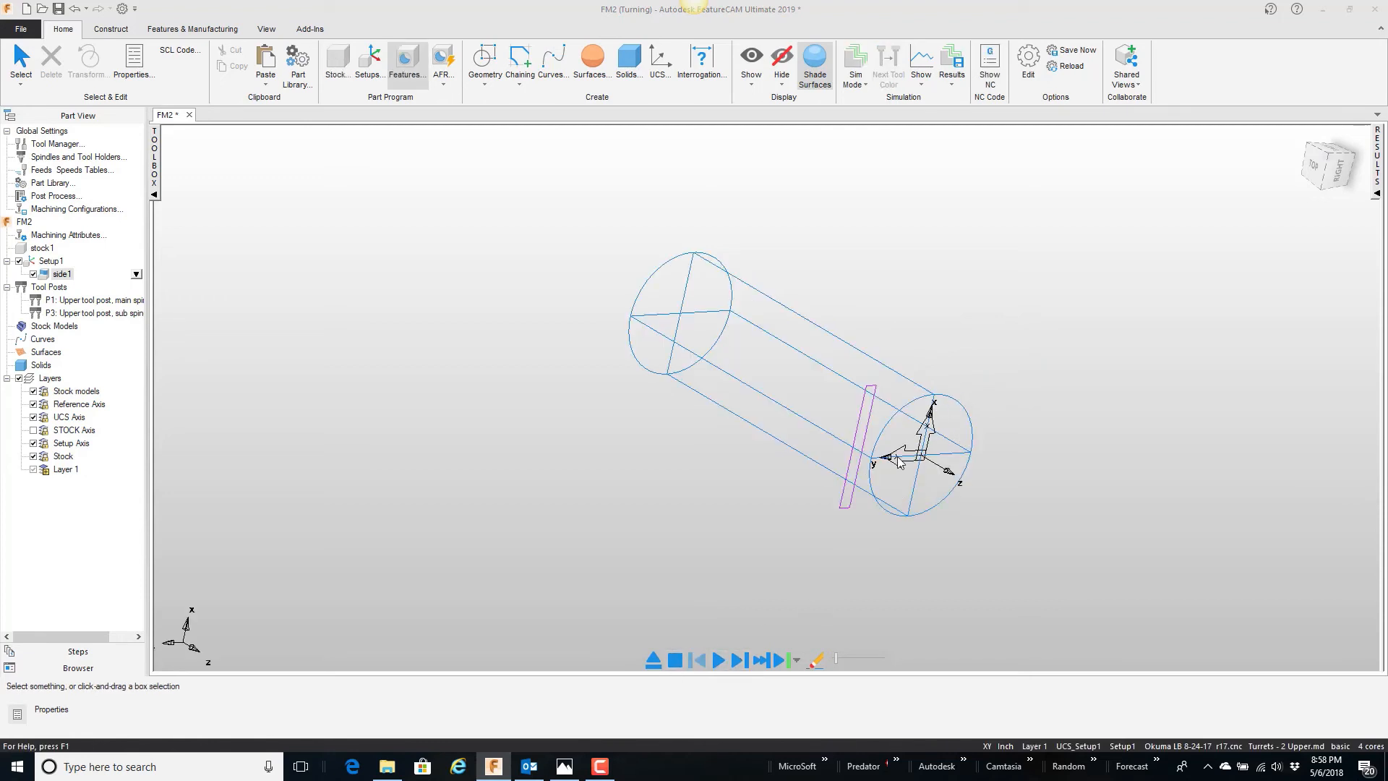
{"action": "middle_click_drag", "start_coordinate": [899, 462], "coordinate": [914, 310]}
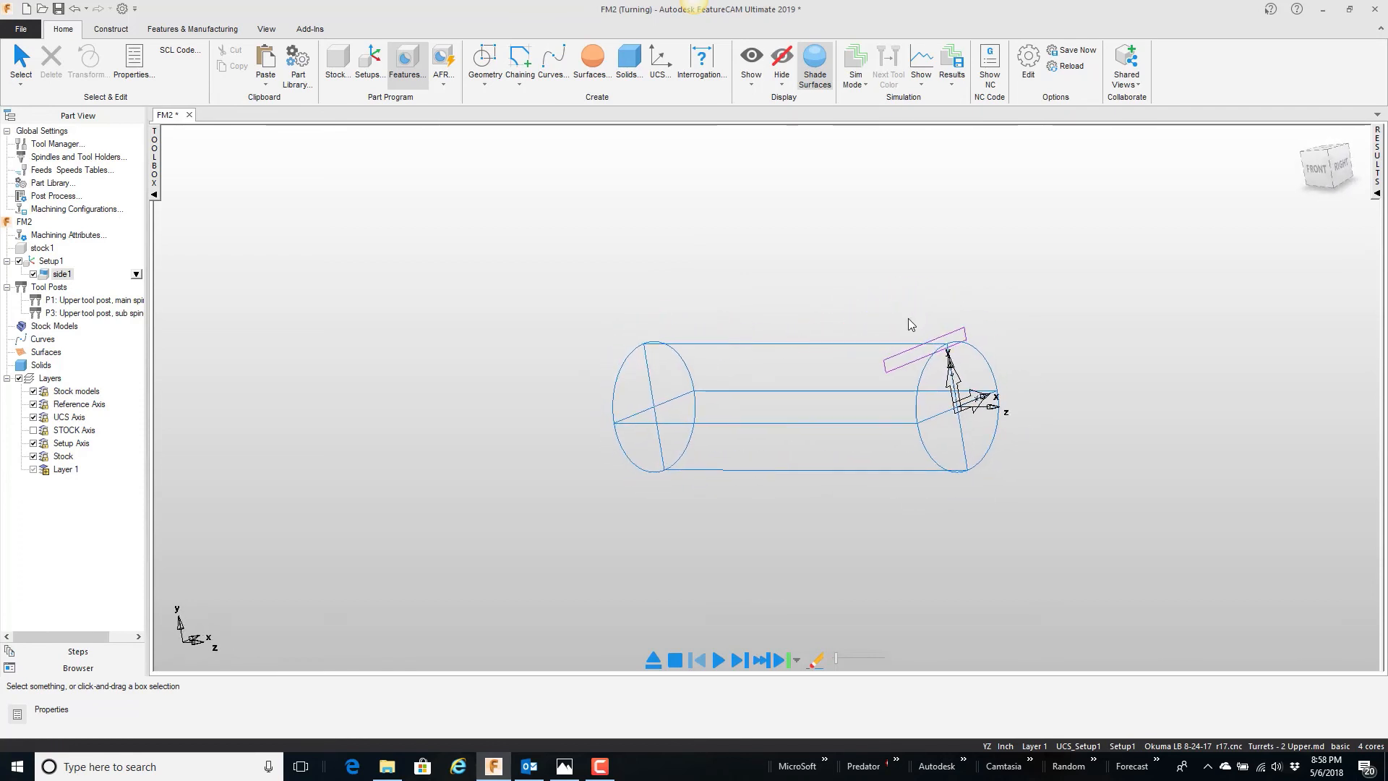
{"action": "left_click", "coordinate": [899, 367]}
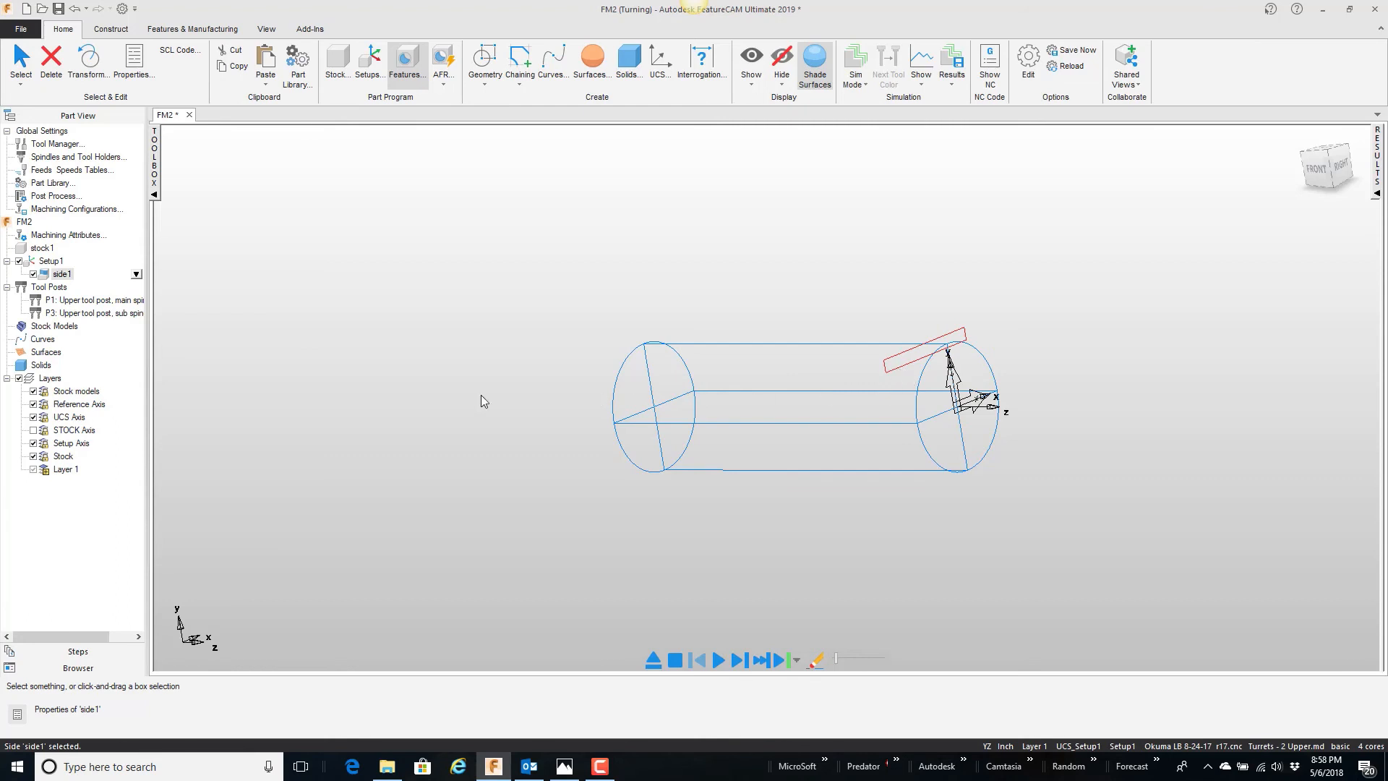
{"action": "left_click", "coordinate": [62, 274]}
{"action": "left_click", "coordinate": [408, 67]}
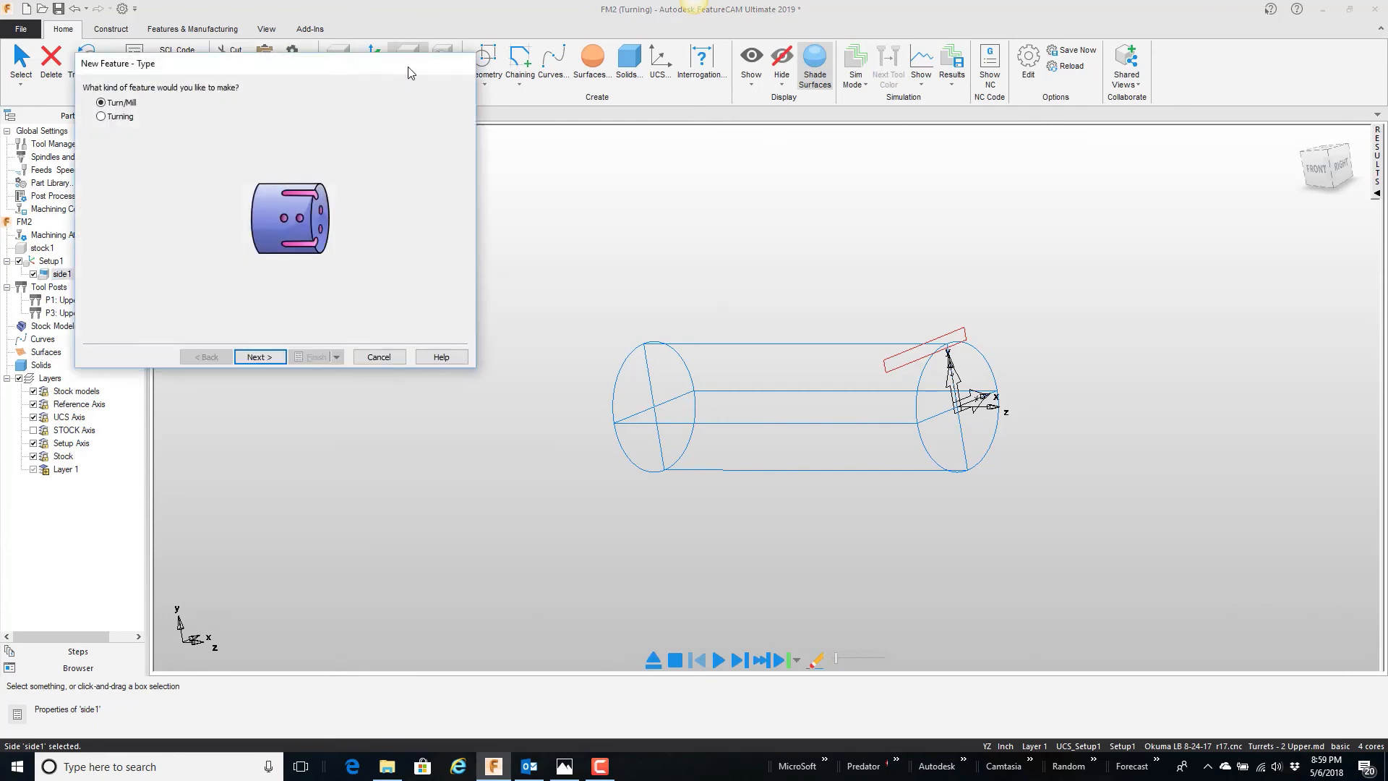
{"action": "left_click", "coordinate": [268, 357]}
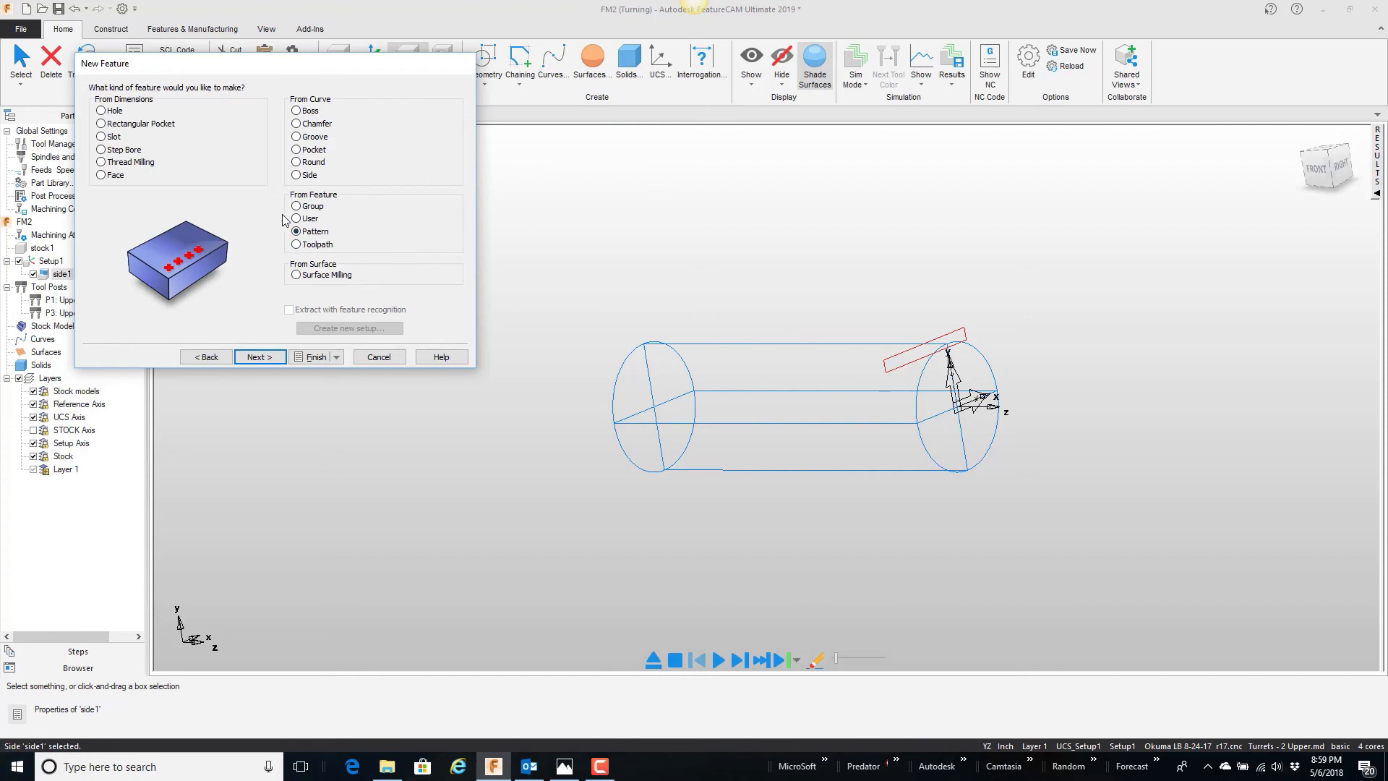
{"action": "left_click", "coordinate": [265, 359]}
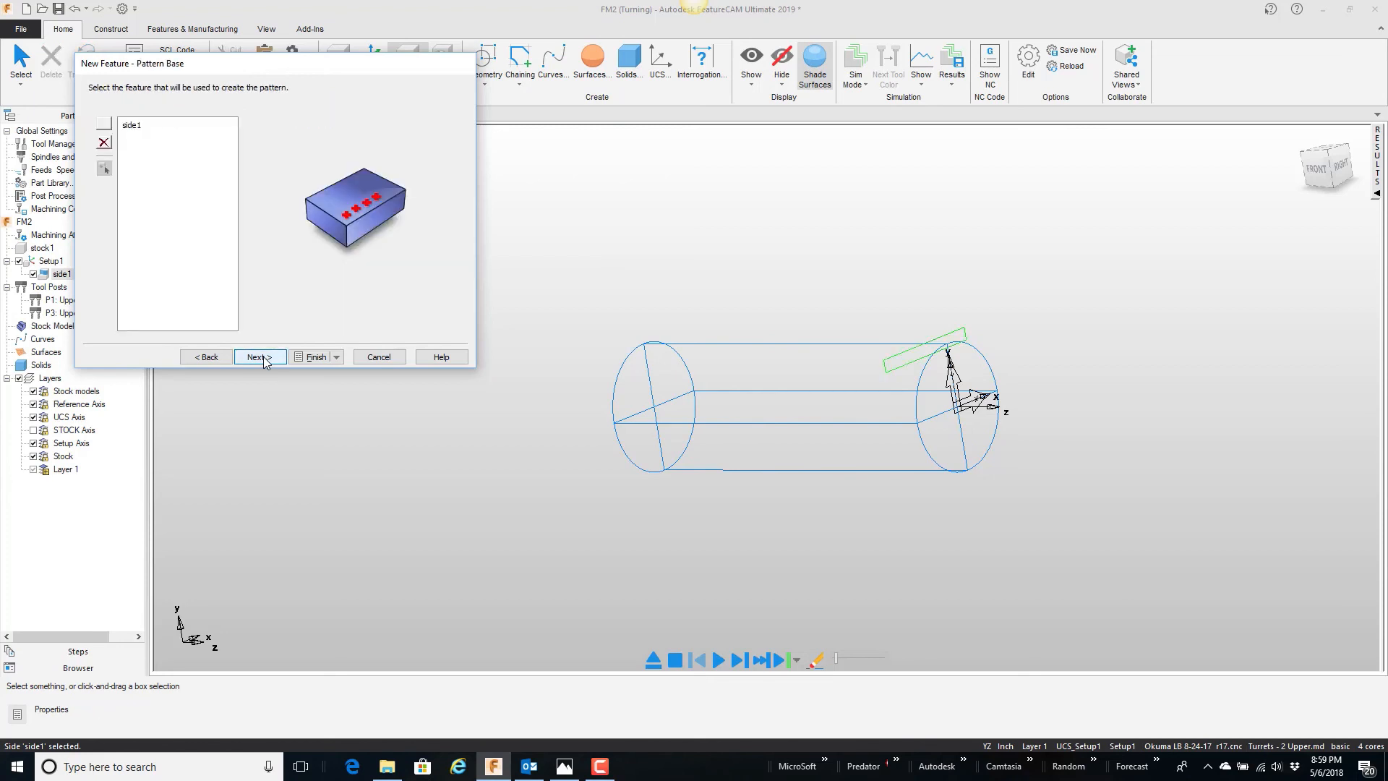
{"action": "left_click", "coordinate": [264, 359]}
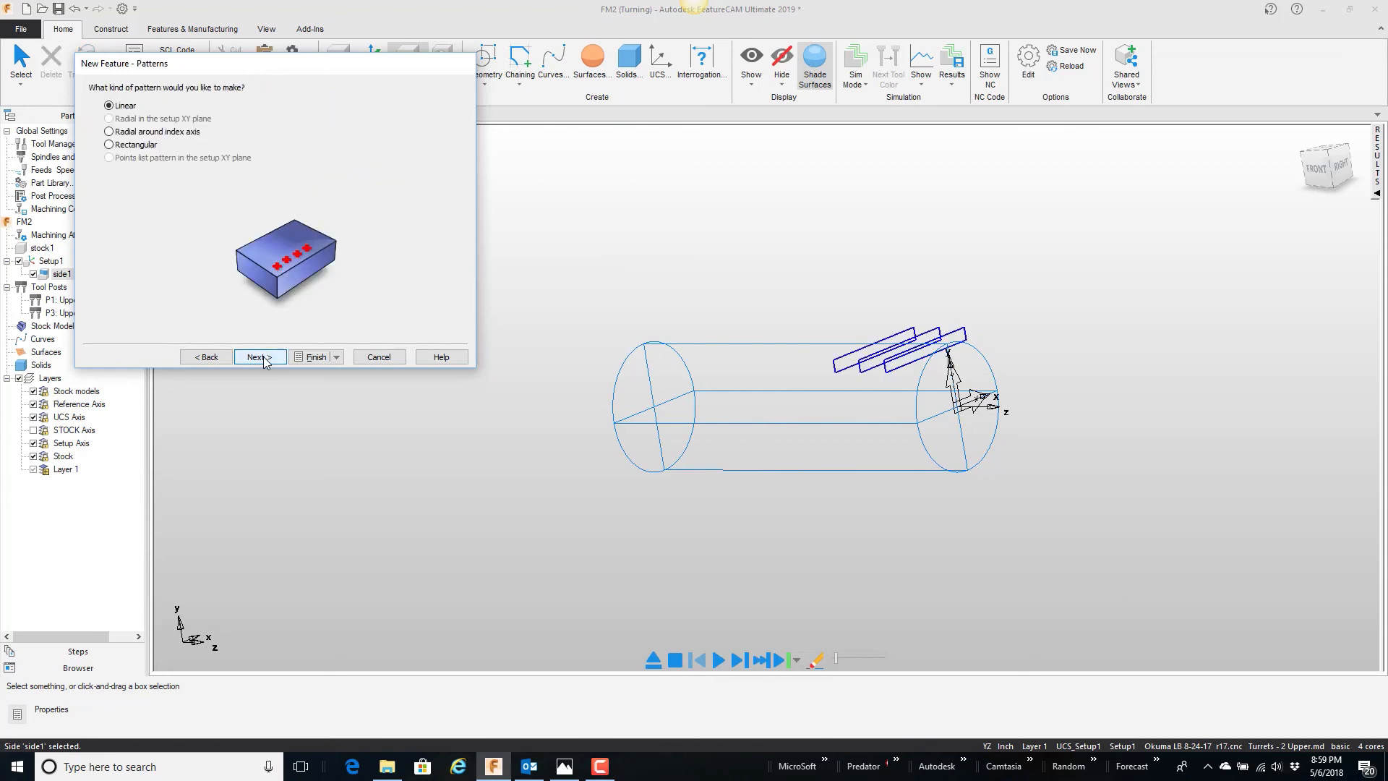
Step: Make the pattern radial around the index axis with 5 instances and a spacing angle of 360/5, and accept its properties
{"action": "left_click", "coordinate": [110, 132]}
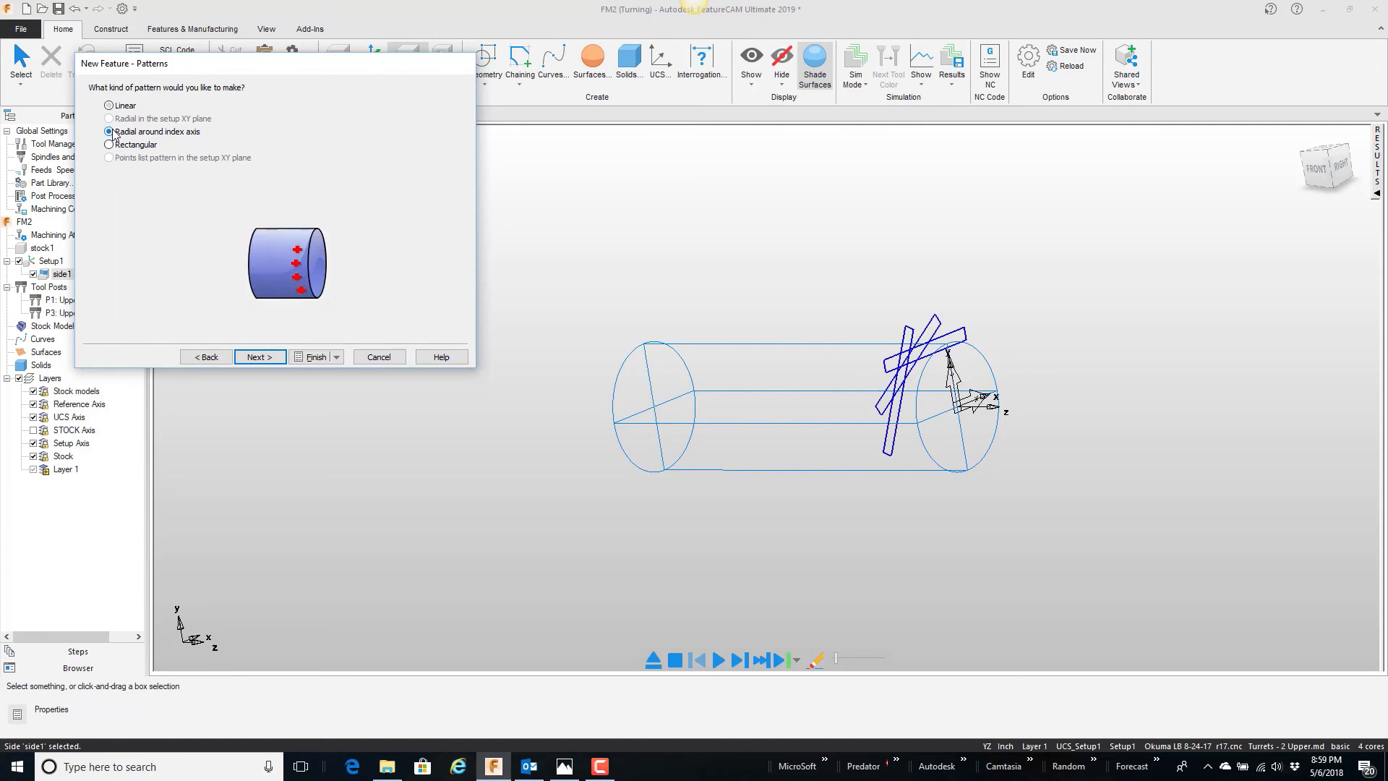
{"action": "left_click", "coordinate": [259, 357]}
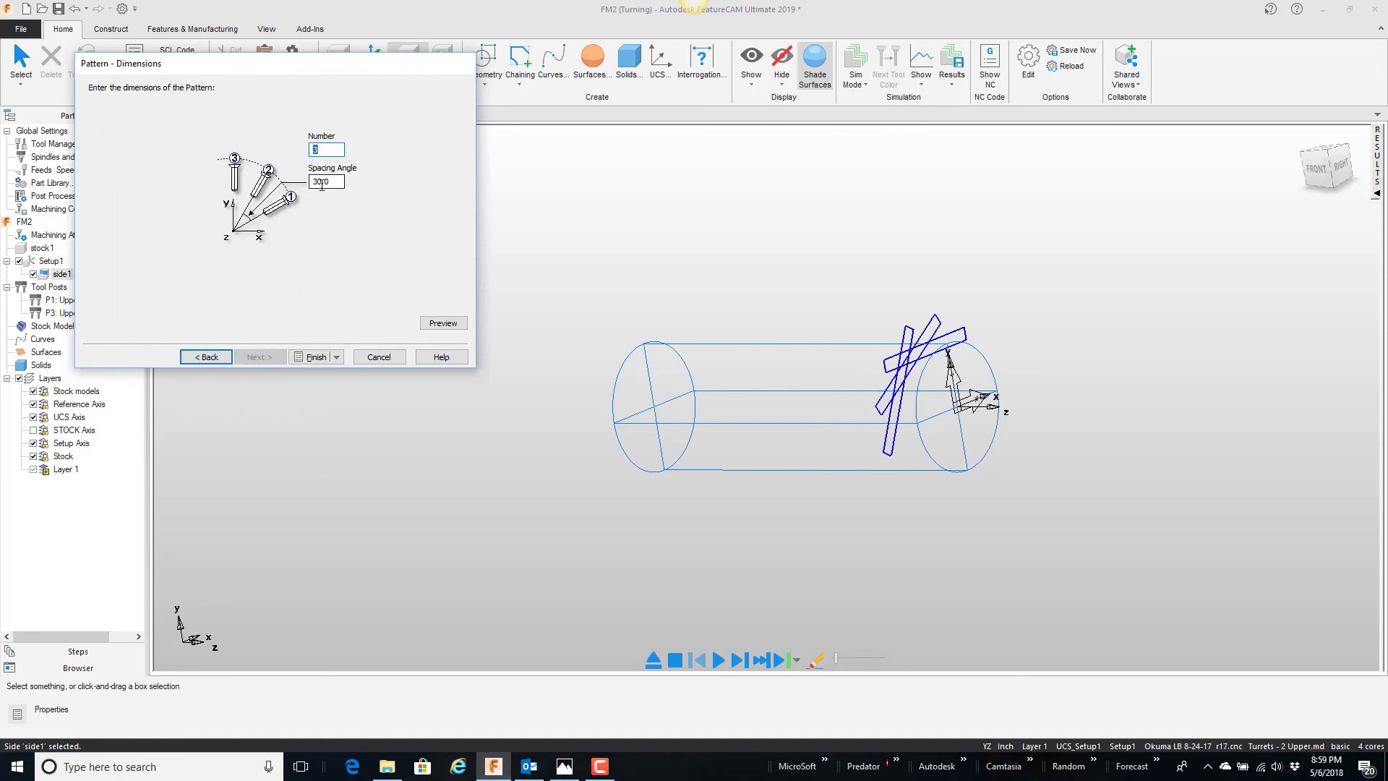
{"action": "key", "text": "Tab"}
{"action": "left_click", "coordinate": [440, 323]}
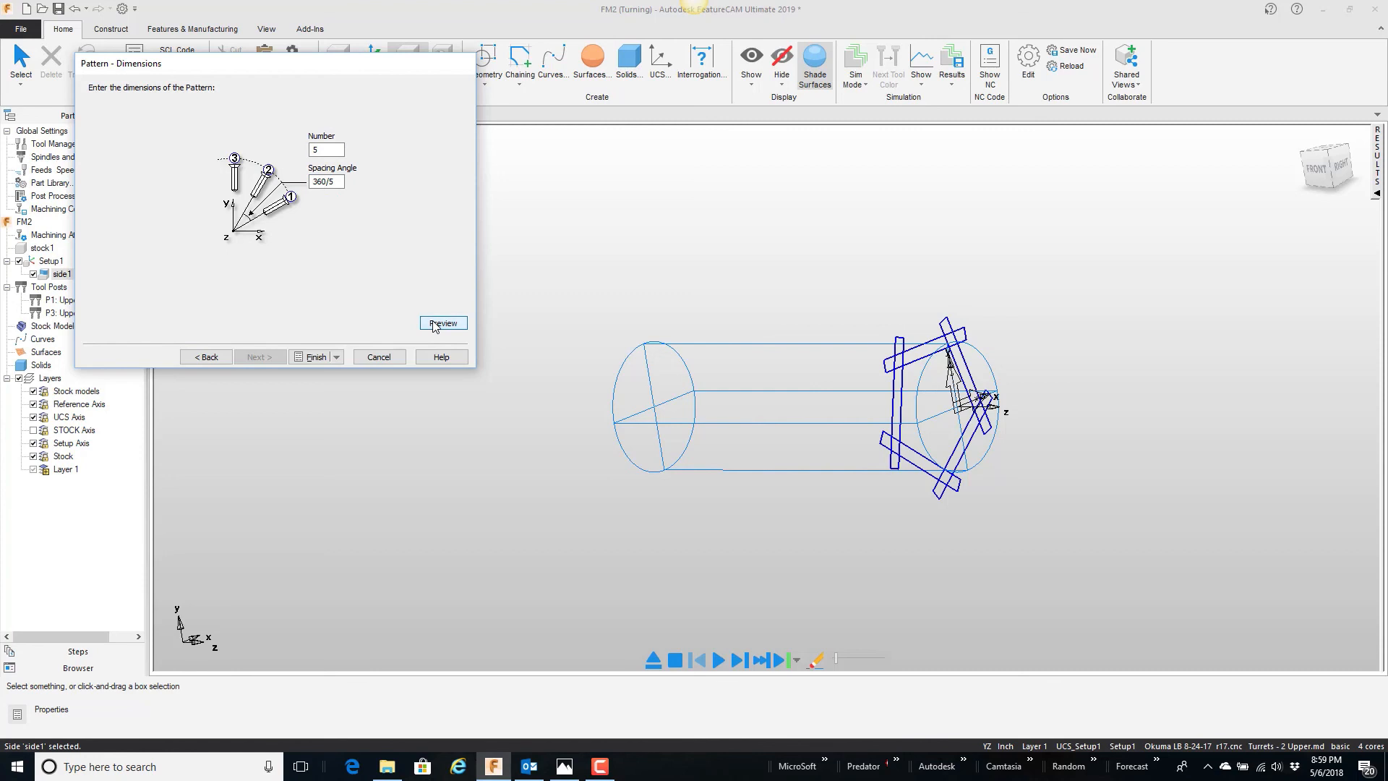
{"action": "left_click", "coordinate": [319, 356]}
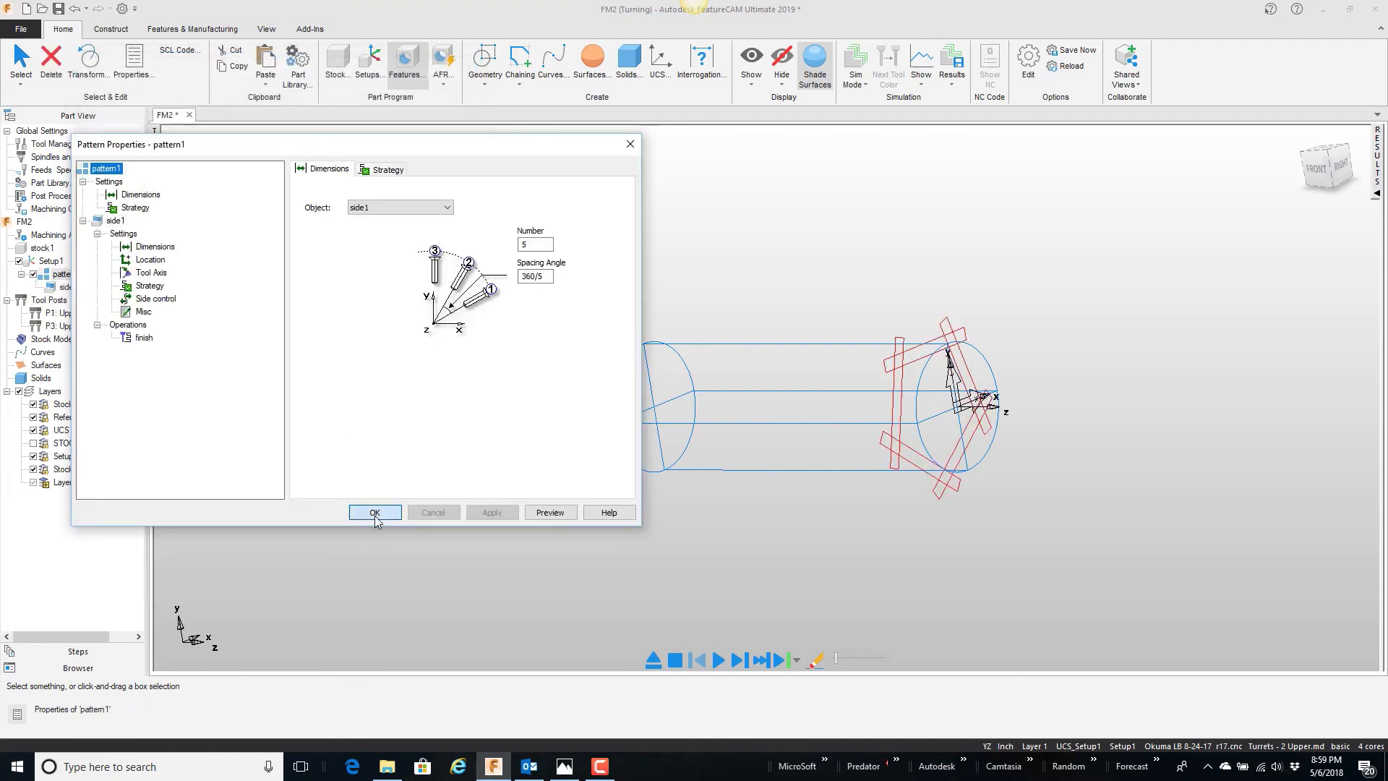
{"action": "left_click", "coordinate": [375, 512]}
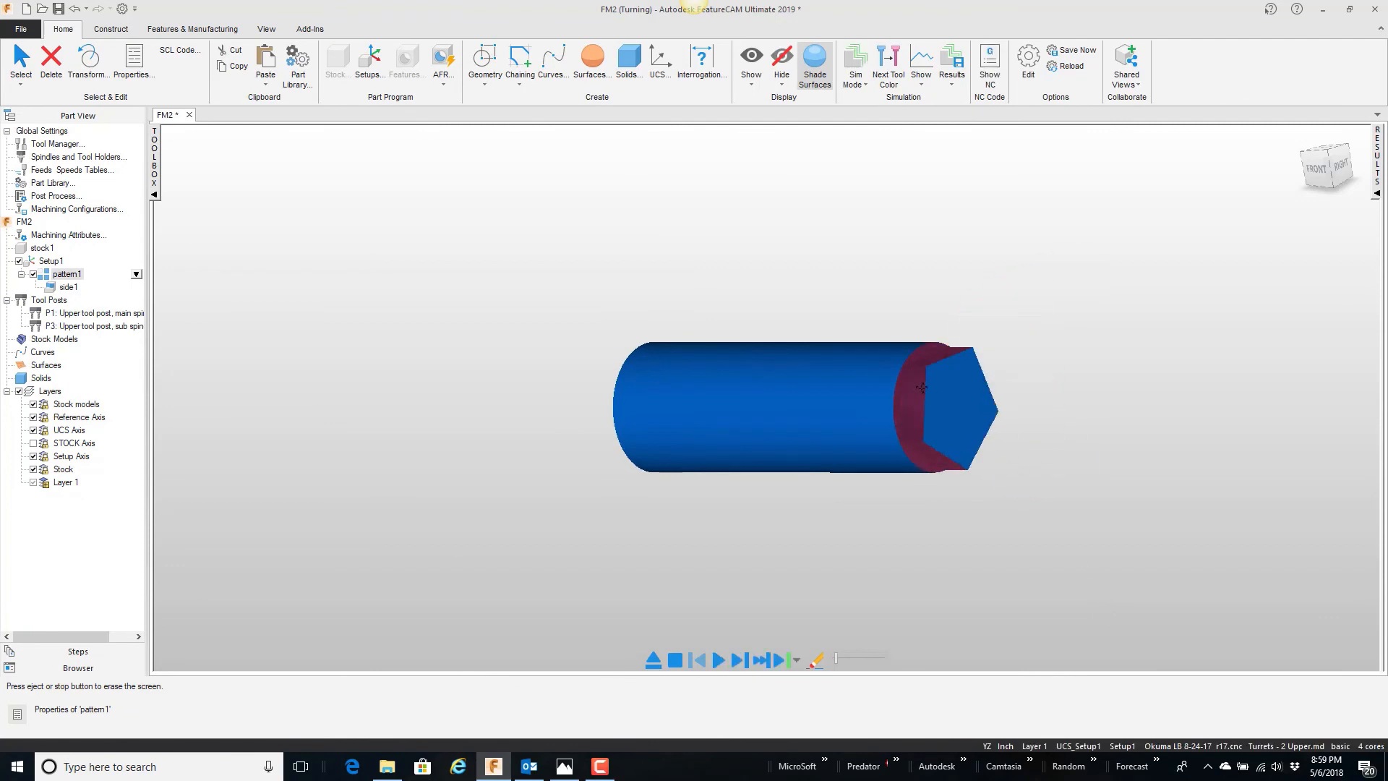
Step: Simulate the radial pattern and view the machined flats from the front end of the stock
{"action": "middle_click_drag", "start_coordinate": [921, 389], "coordinate": [832, 353]}
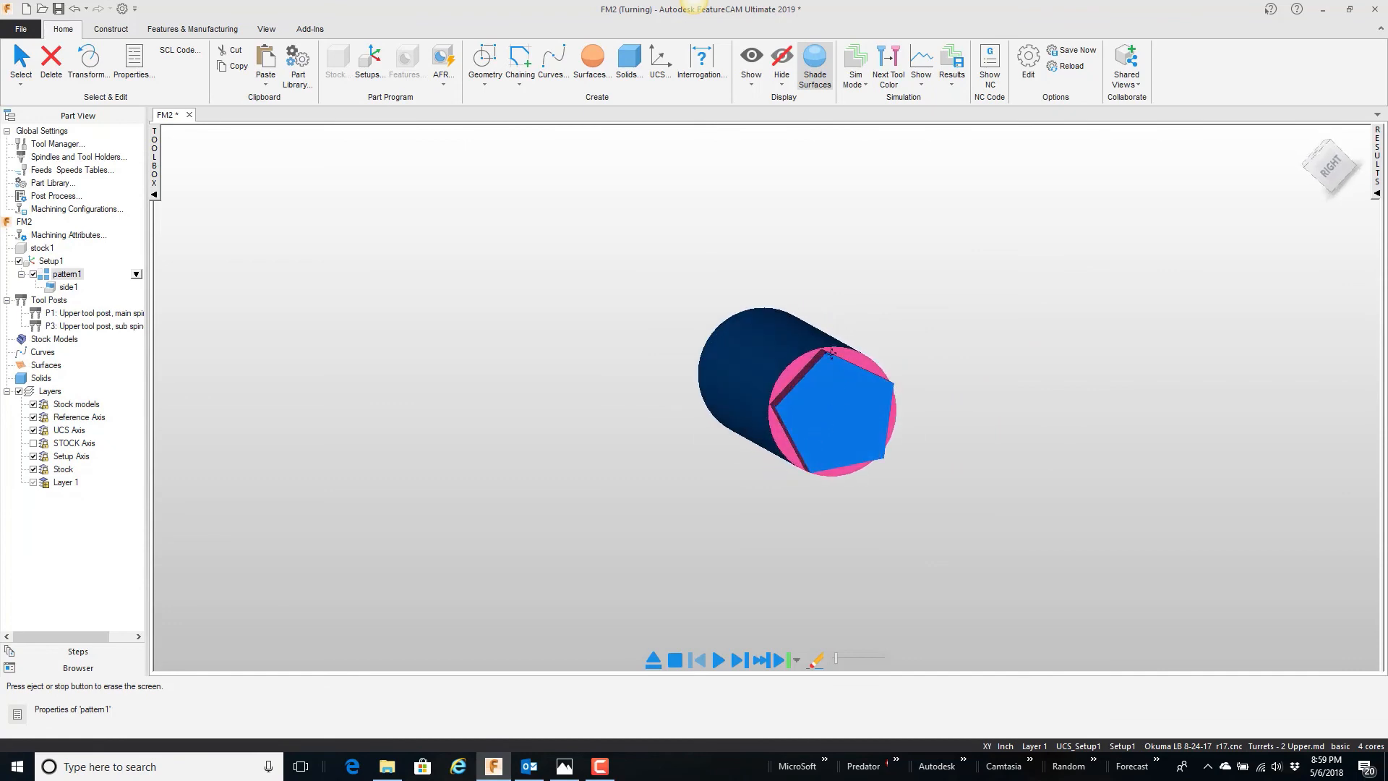